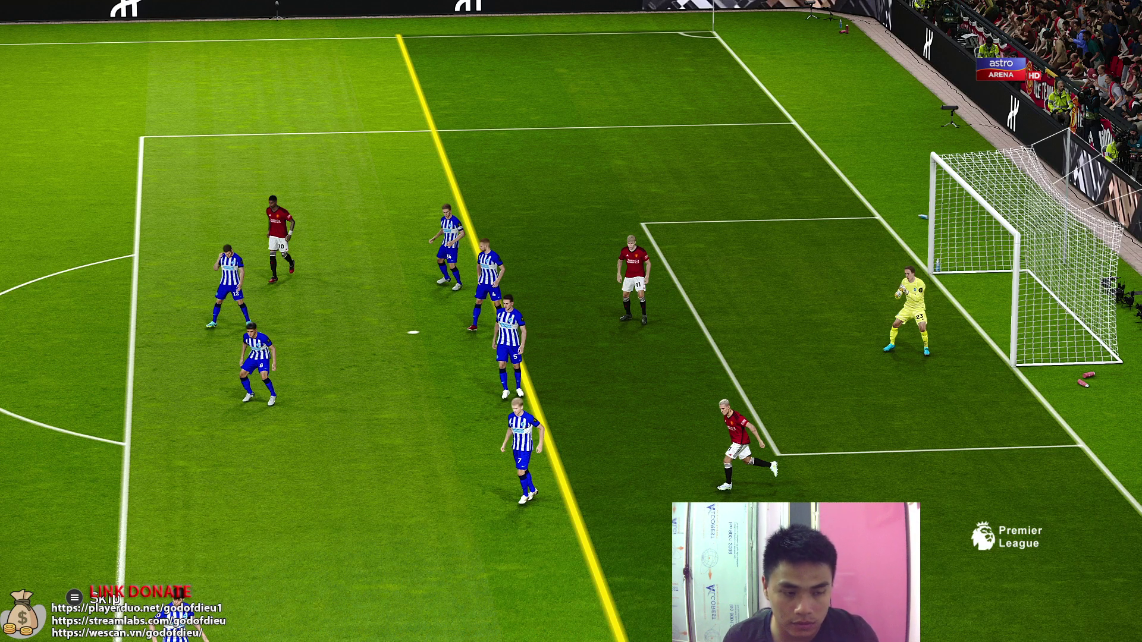
# Step: From the desktop, open the PREMIER L SCOREBOARD 23-24 v3 FINAL + EPL Font folder down to its England and EPL Font folders
pyautogui.press('super+d')
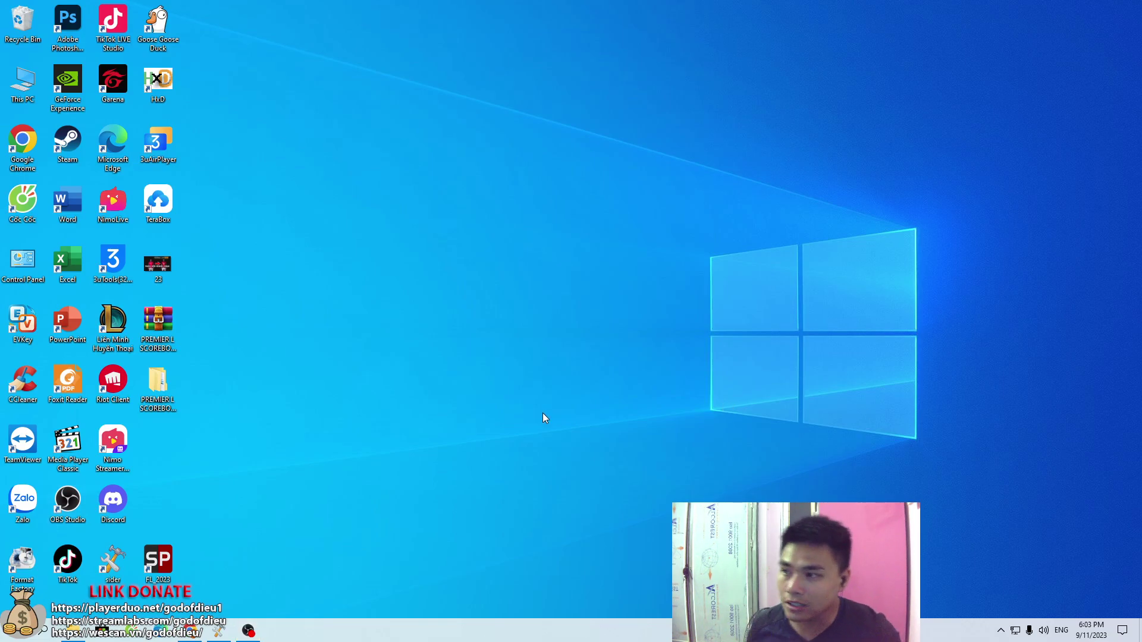
pyautogui.click(151, 331)
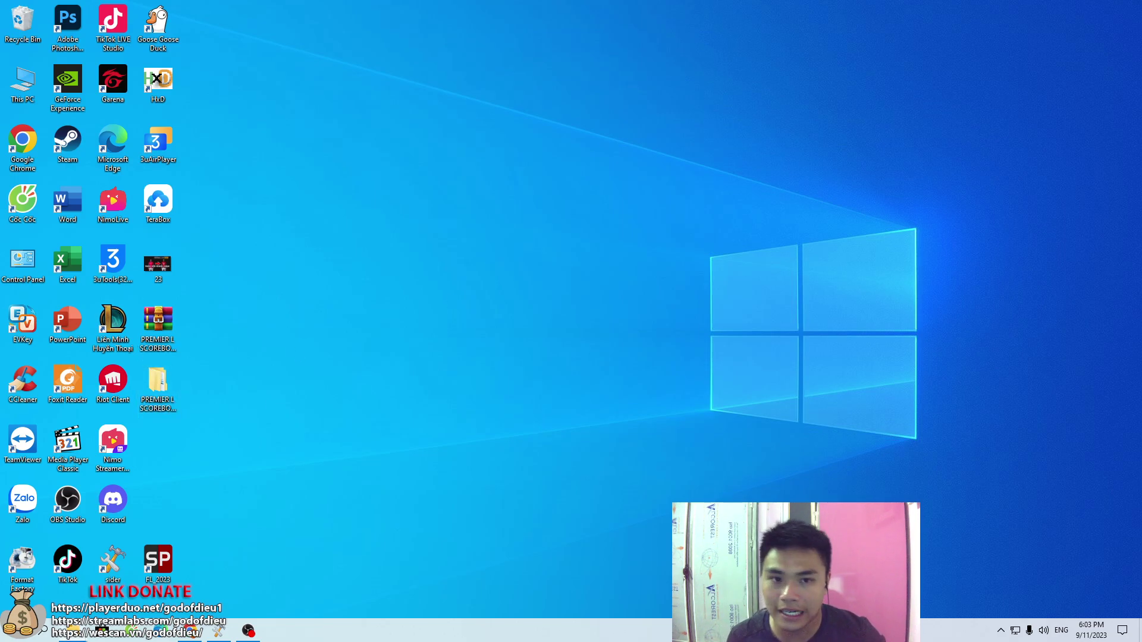
pyautogui.moveTo(667, 246); pyautogui.dragTo(334, 194)
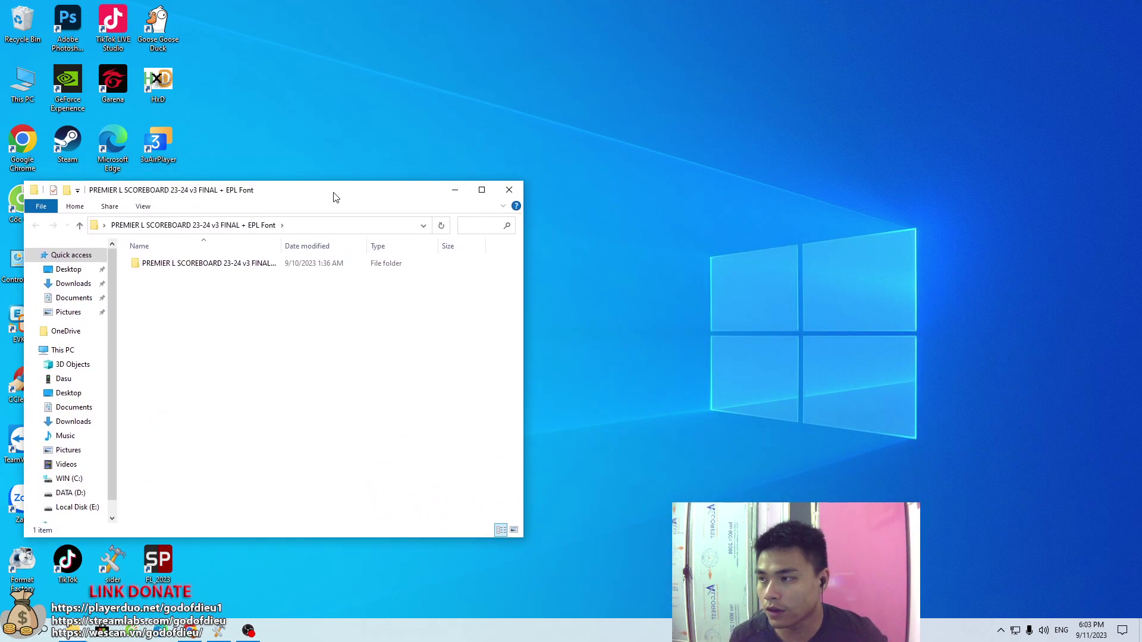
pyautogui.doubleClick(217, 268)
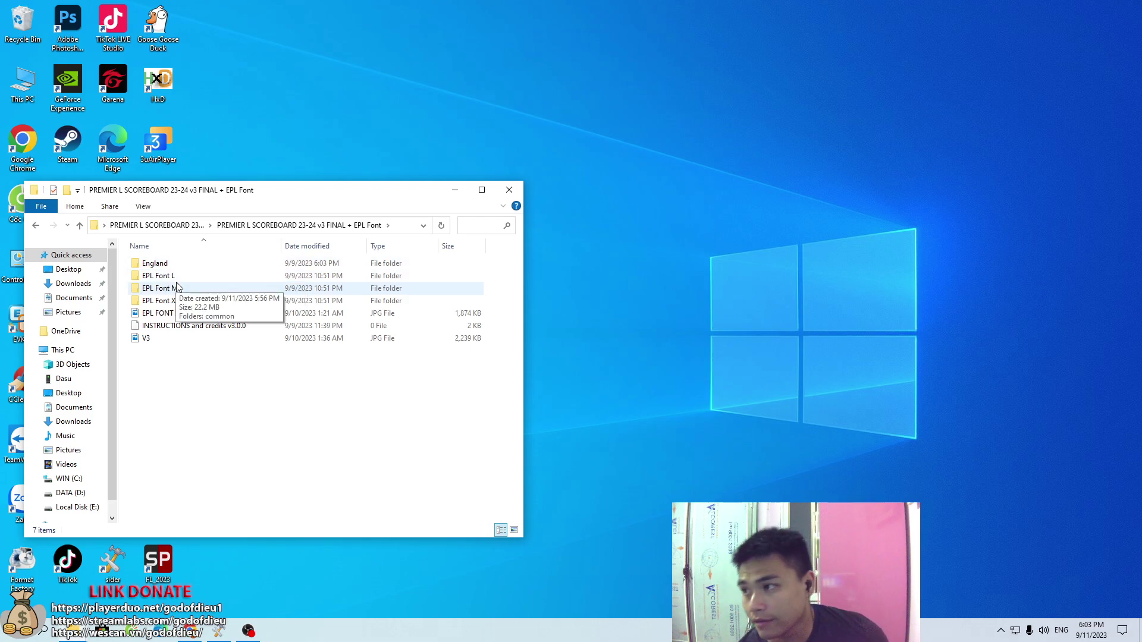
pyautogui.moveTo(493, 275); pyautogui.dragTo(470, 305)
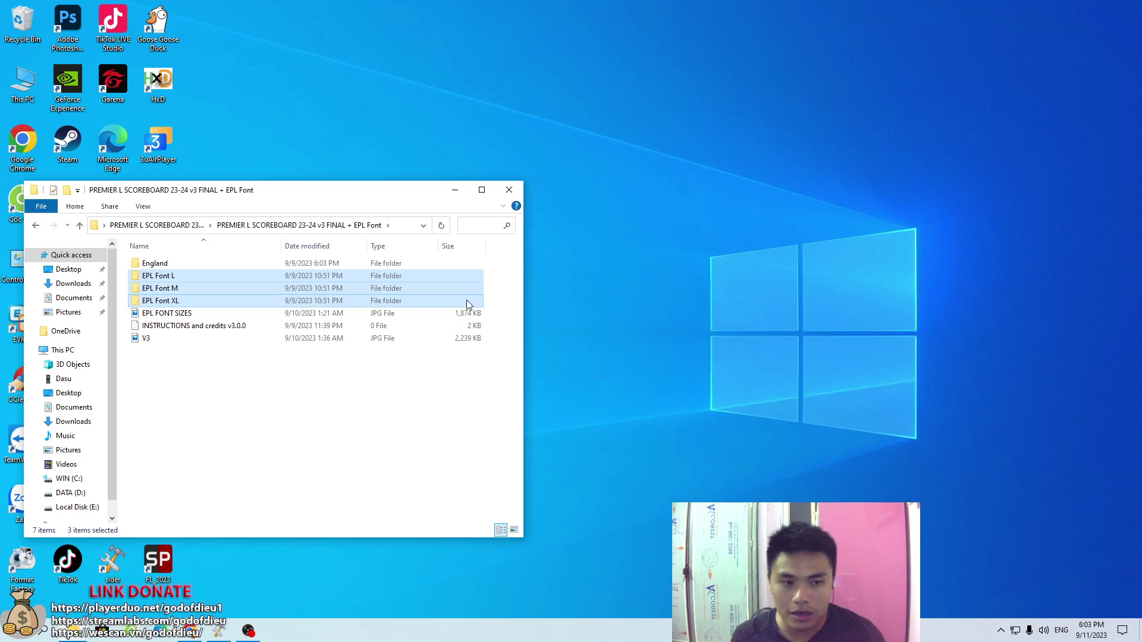
pyautogui.click(416, 445)
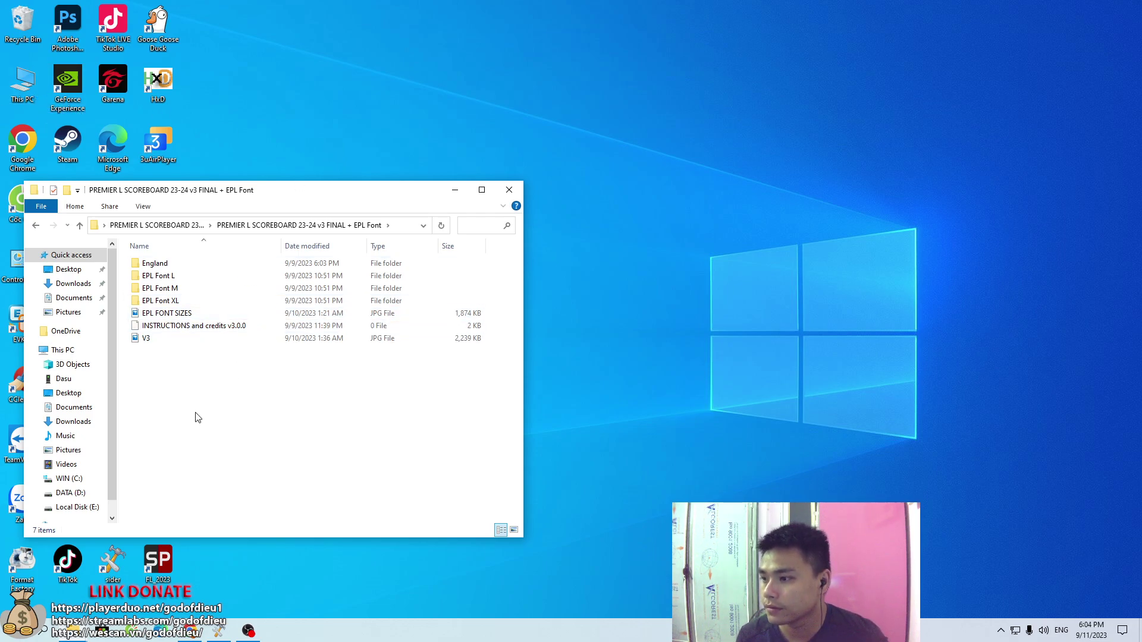
# Step: Open the file location of the FL_2023 desktop shortcut and place that window beside the scoreboard download folder
pyautogui.rightClick(158, 572)
pyautogui.click(57, 309)
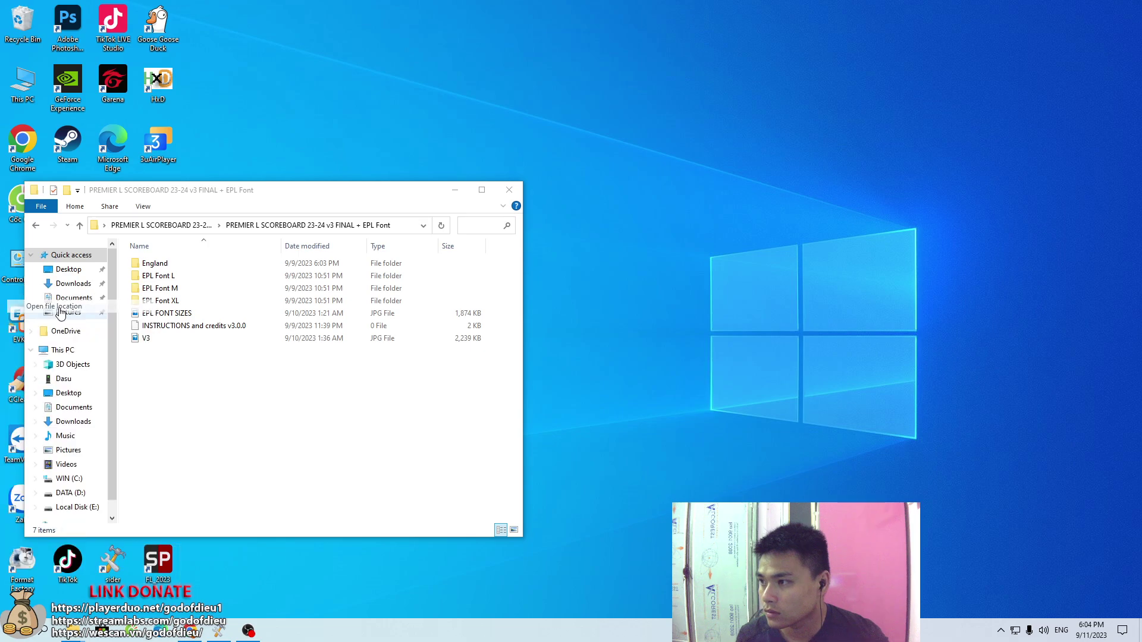
pyautogui.moveTo(354, 208); pyautogui.dragTo(892, 189)
pyautogui.click(331, 374)
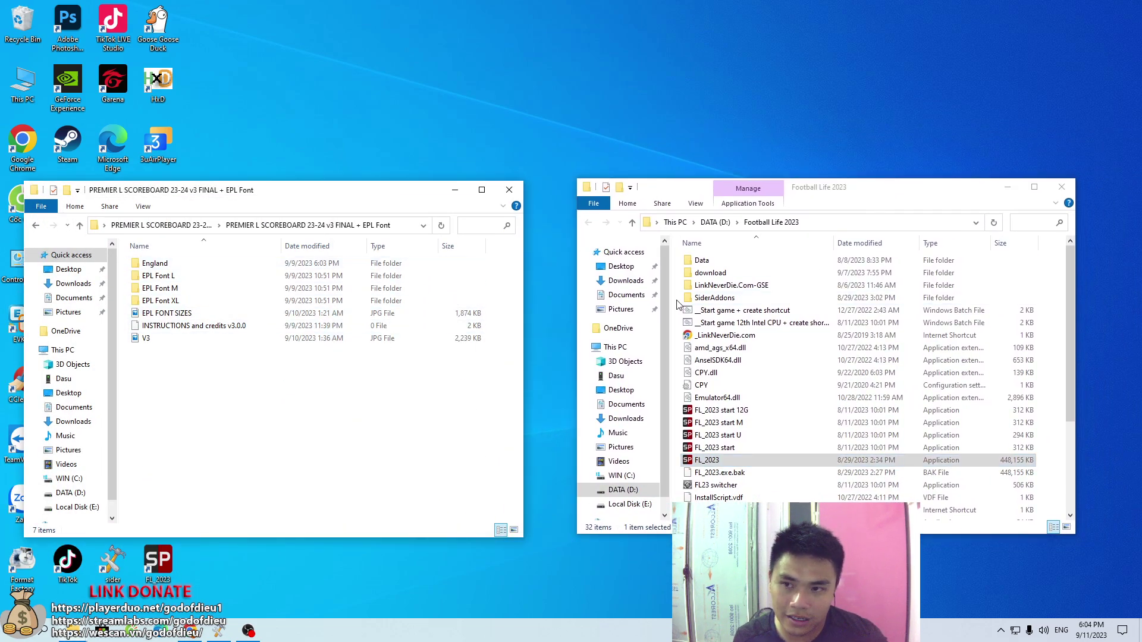
# Step: In the Football Life 2023 folder, go to SiderAddons\content\scoreboards and locate the England folder
pyautogui.doubleClick(719, 299)
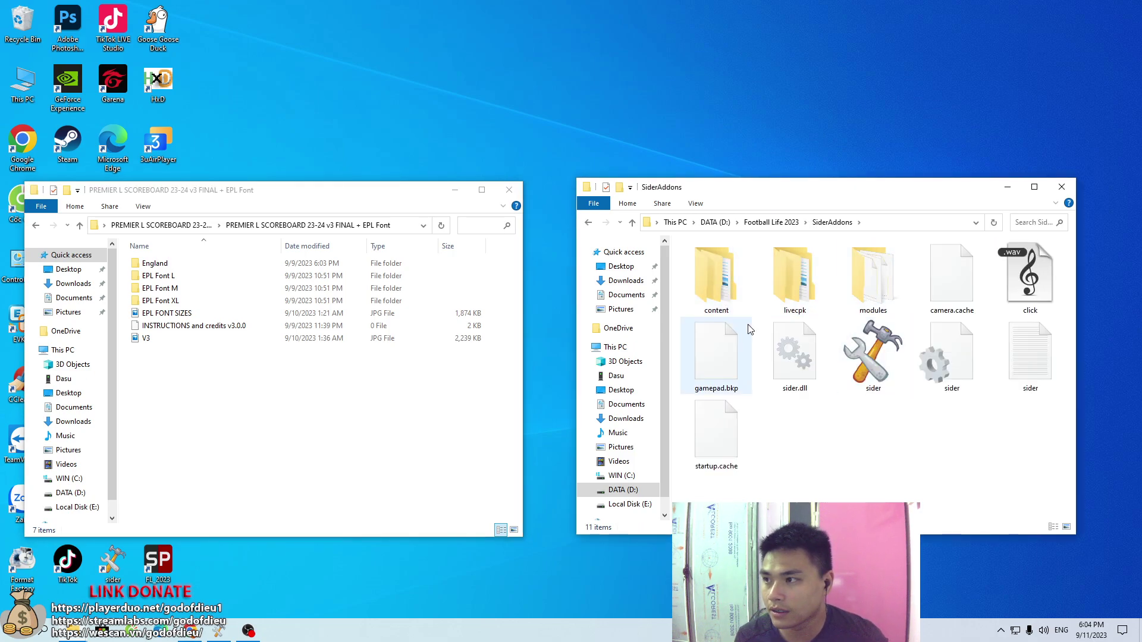
pyautogui.doubleClick(721, 282)
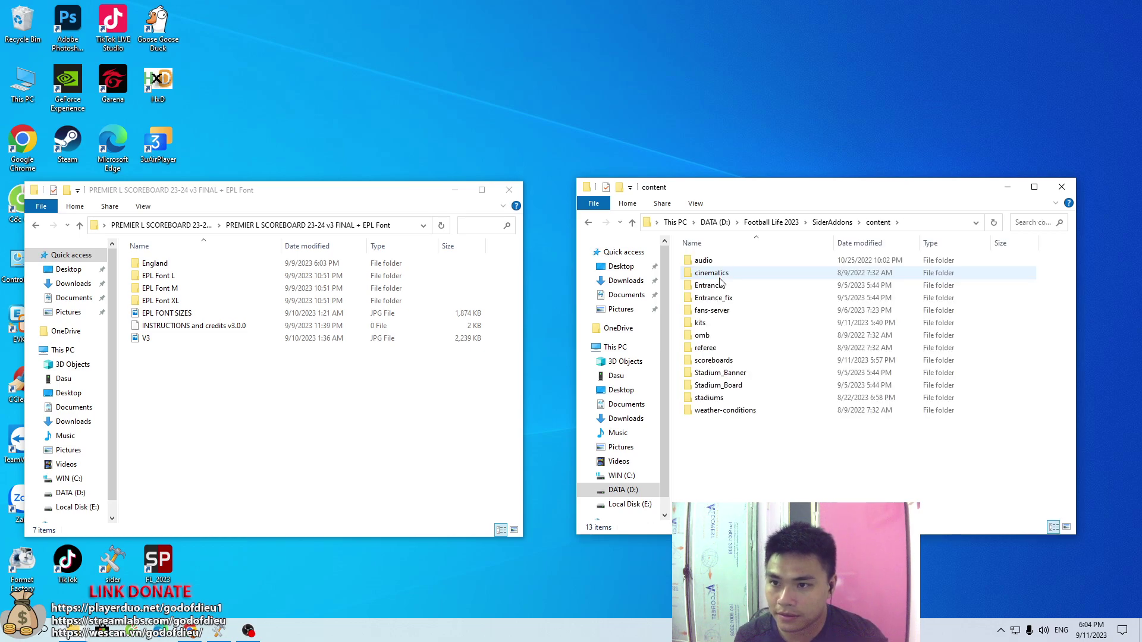
pyautogui.doubleClick(713, 361)
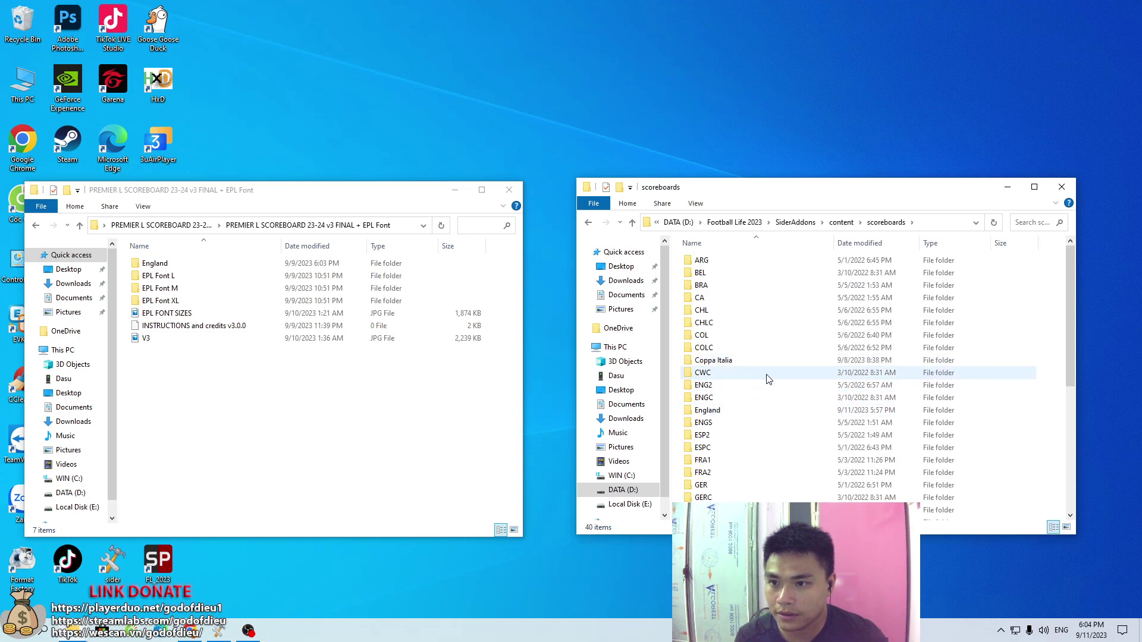
pyautogui.scroll(-3, 725, 357)
pyautogui.click(693, 333)
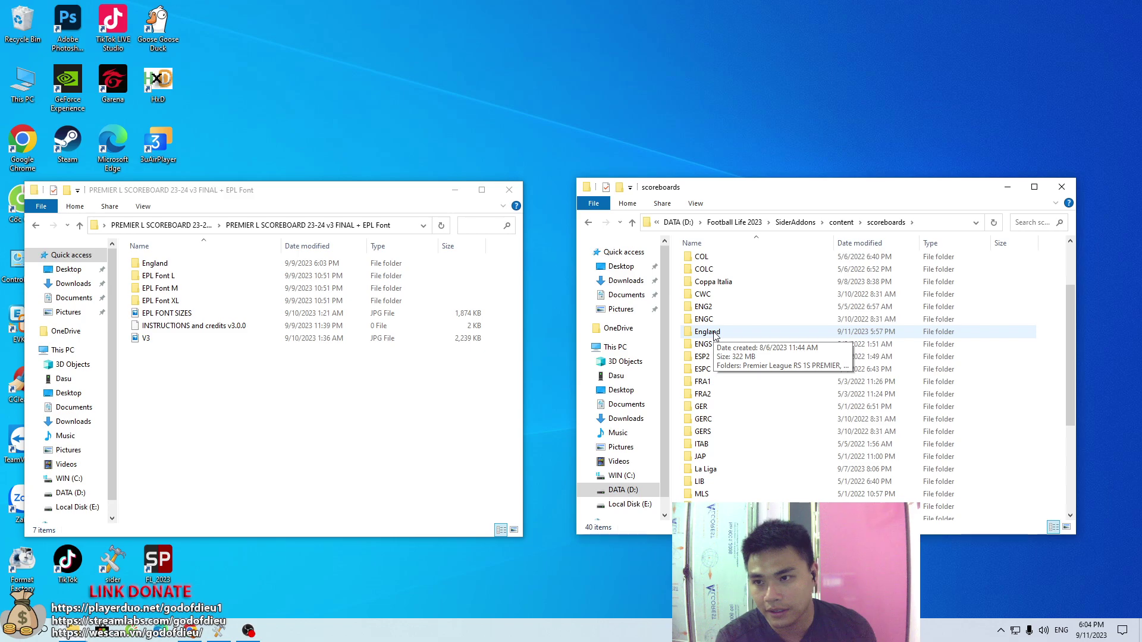
pyautogui.rightClick(678, 371)
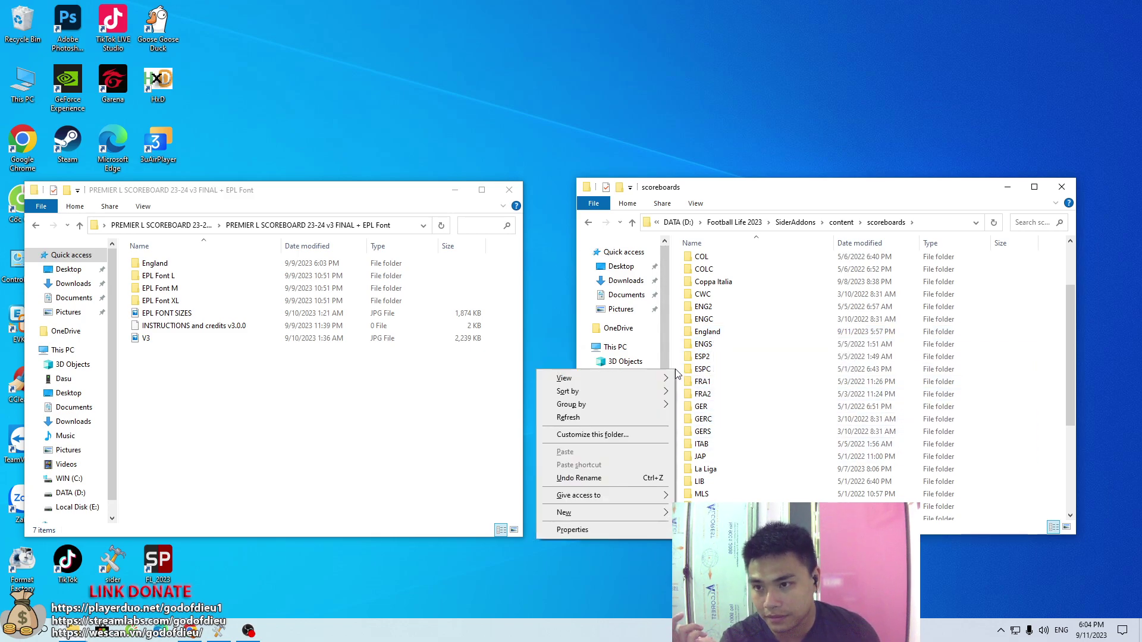
pyautogui.moveTo(637, 516)
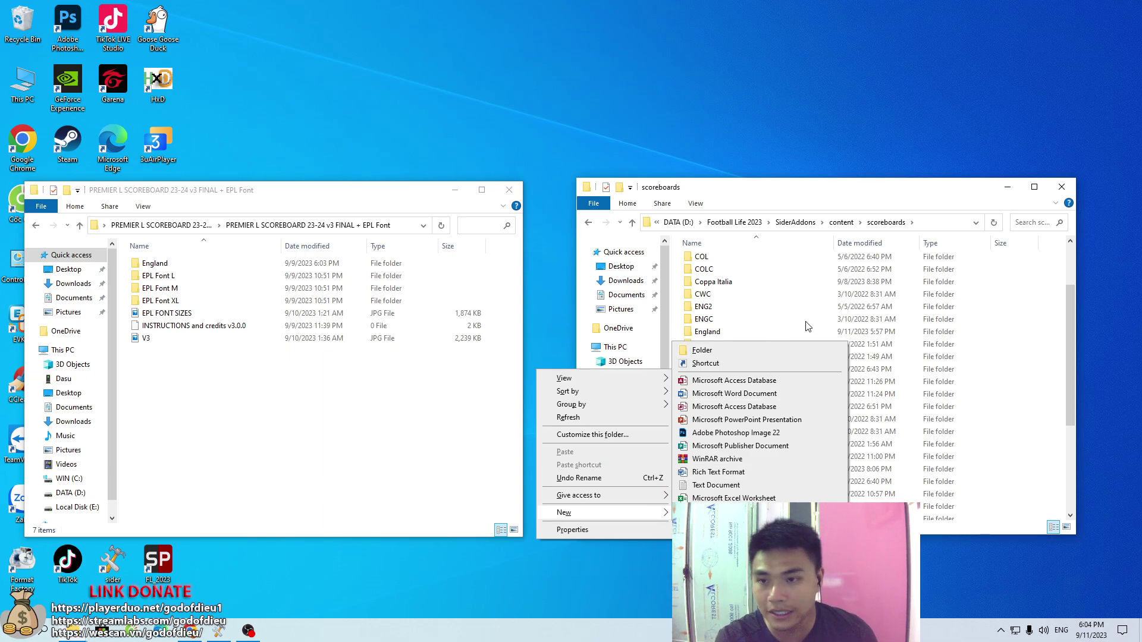
pyautogui.click(1018, 345)
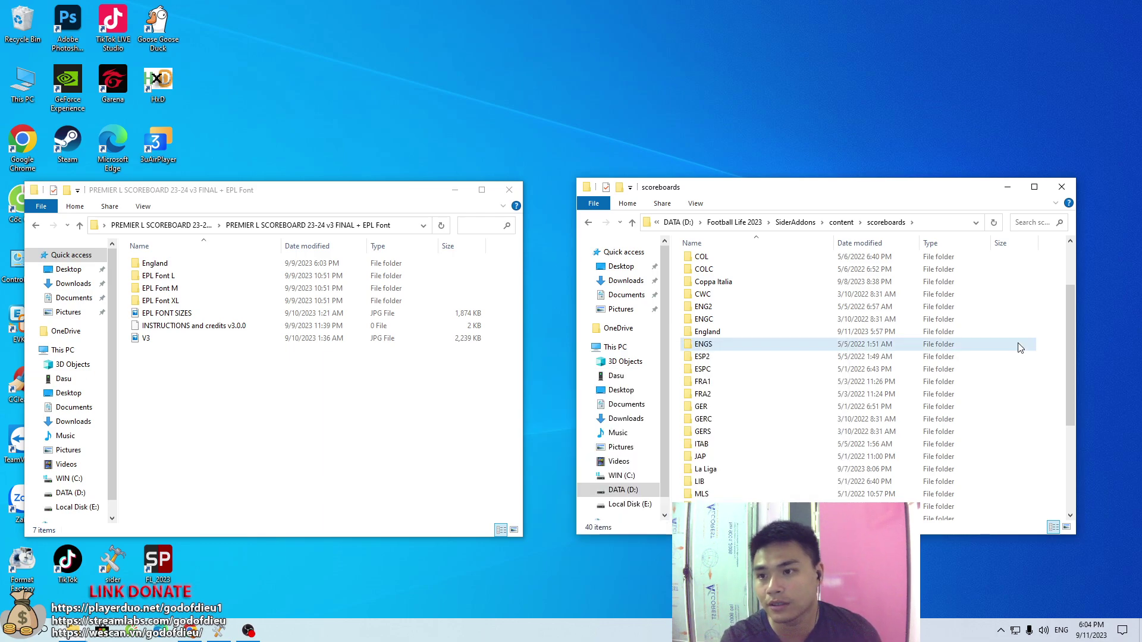
pyautogui.click(707, 332)
pyautogui.press('F2')
pyautogui.write('ENG1')
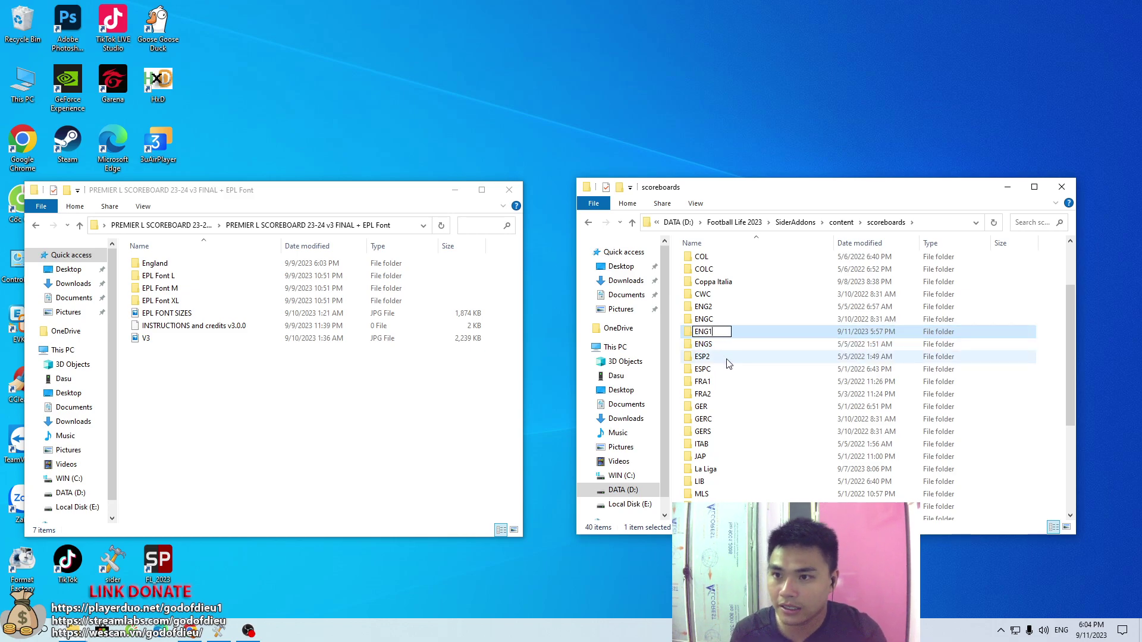
pyautogui.press('BackSpace')
pyautogui.press('BackSpace')
pyautogui.press('BackSpace')
pyautogui.press('BackSpace')
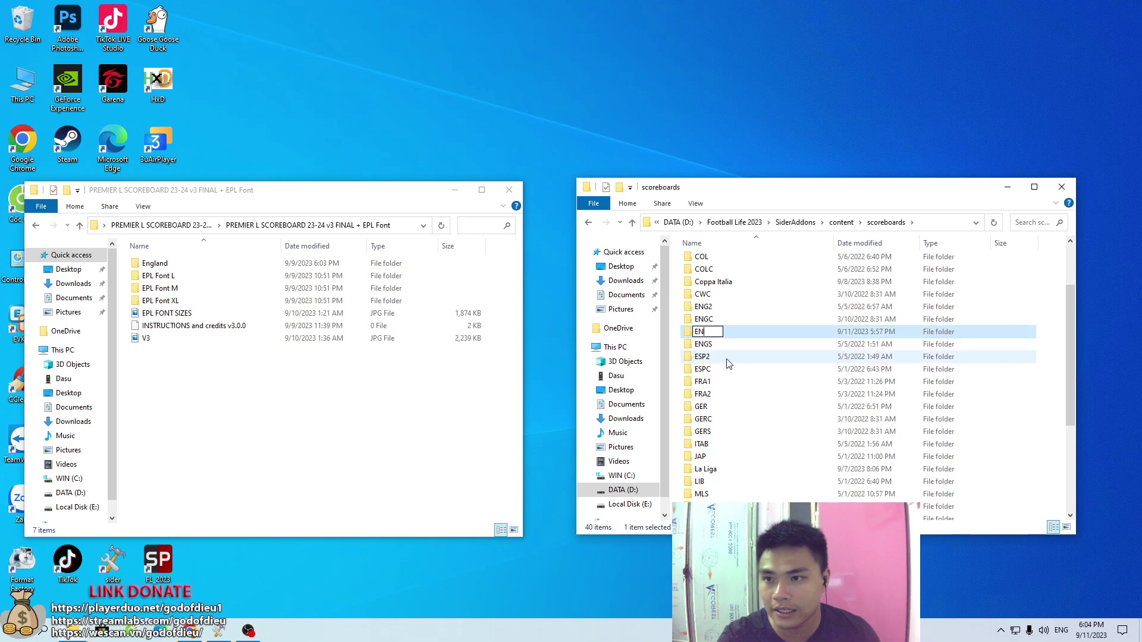
pyautogui.press('Escape')
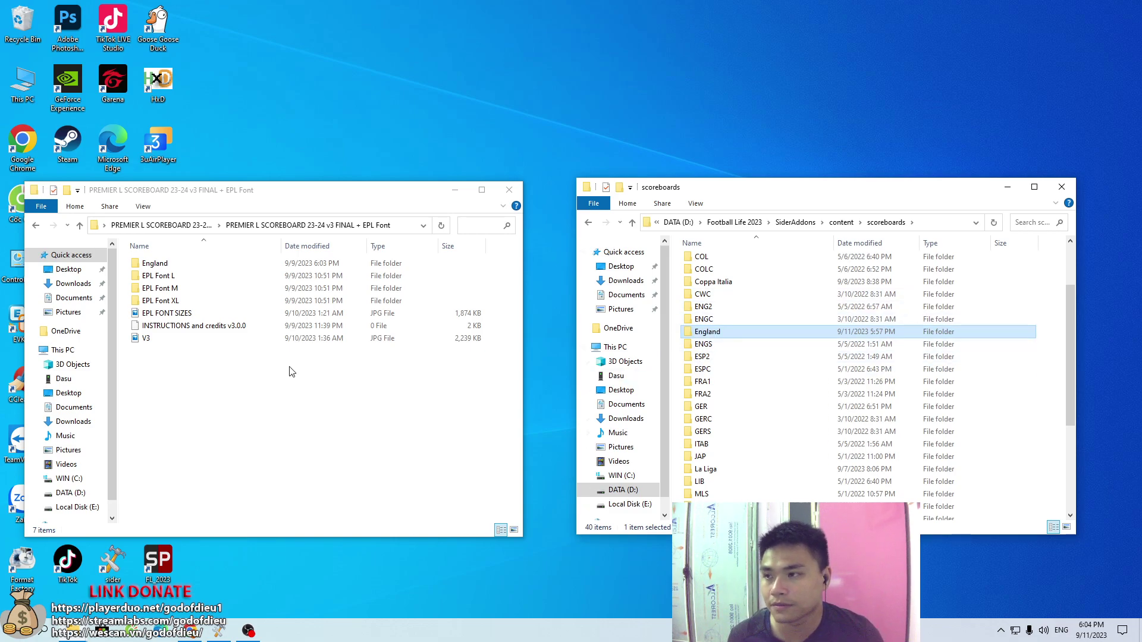
# Step: Copy all Premier League RS folders from the download's England folder into the game's scoreboards\England folder, replacing the existing files
pyautogui.doubleClick(706, 335)
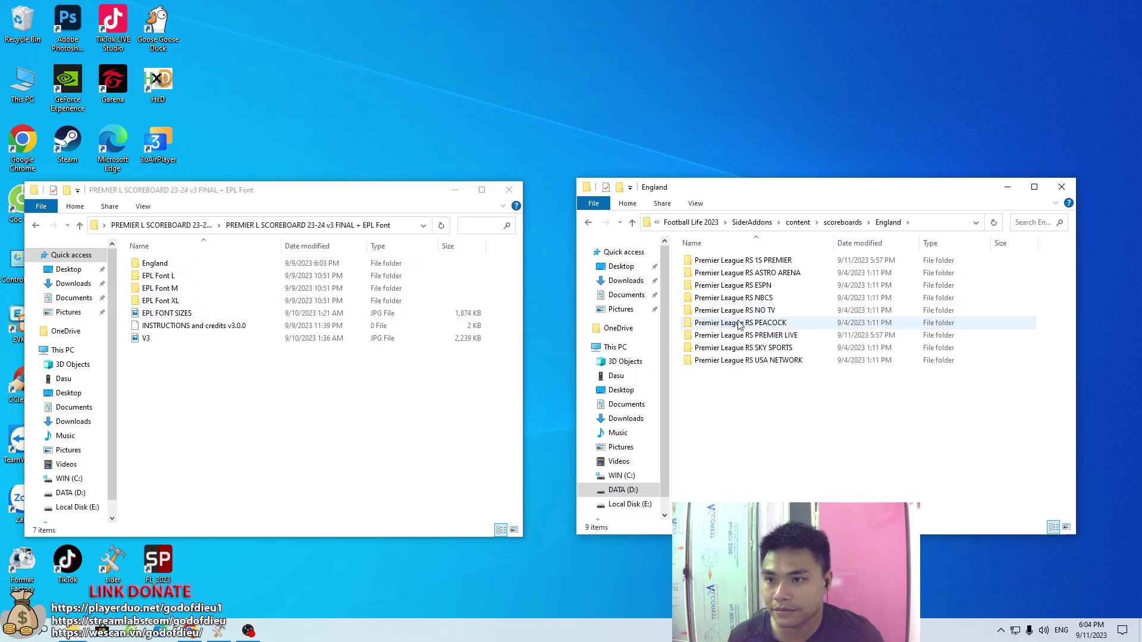
pyautogui.hotkey('ctrl', 'a')
pyautogui.click(376, 414)
pyautogui.doubleClick(149, 265)
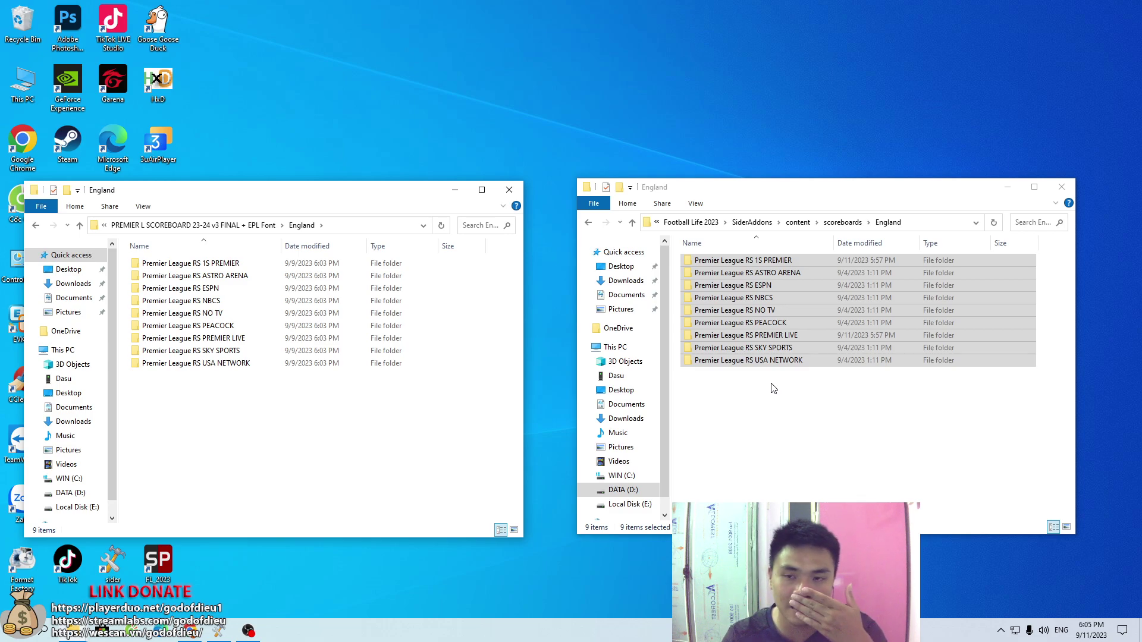
pyautogui.moveTo(248, 432); pyautogui.dragTo(724, 404)
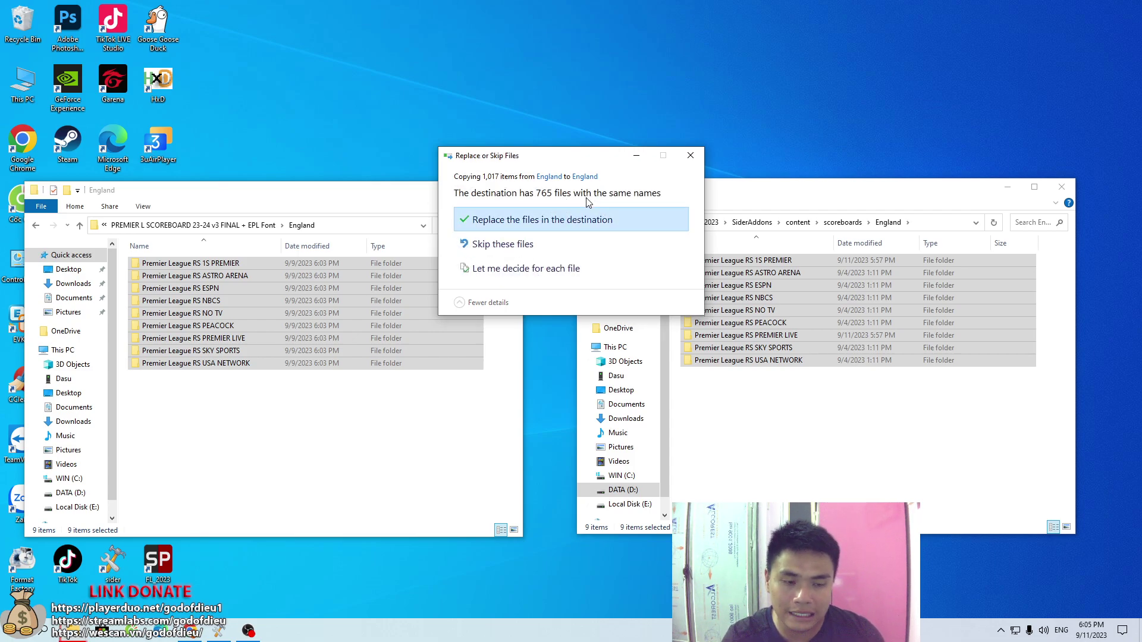
pyautogui.click(553, 220)
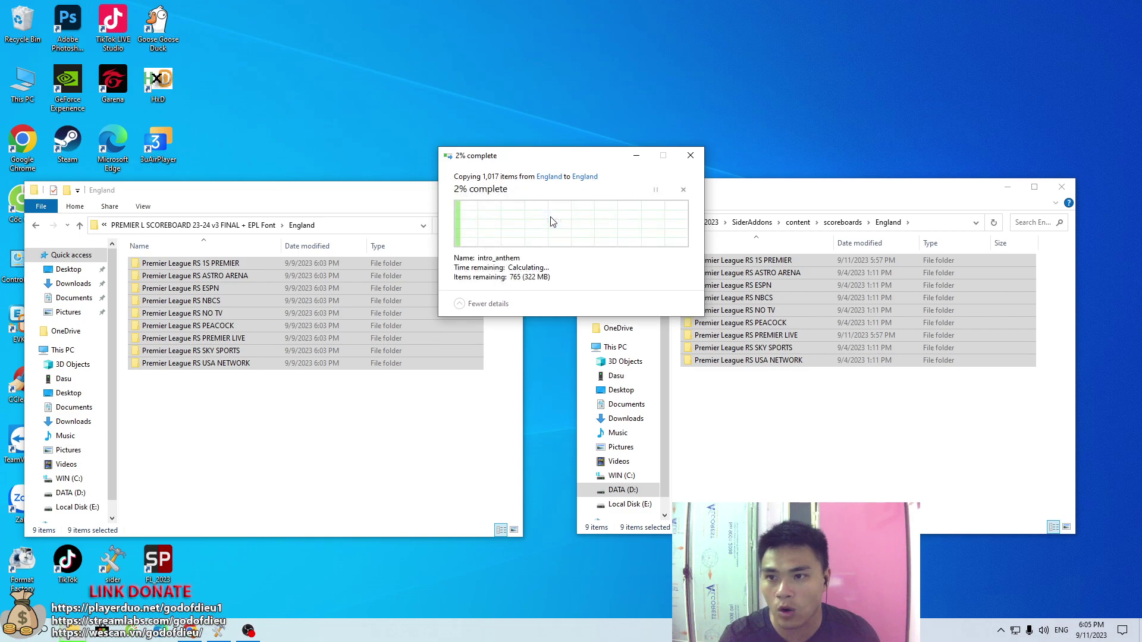
pyautogui.click(788, 430)
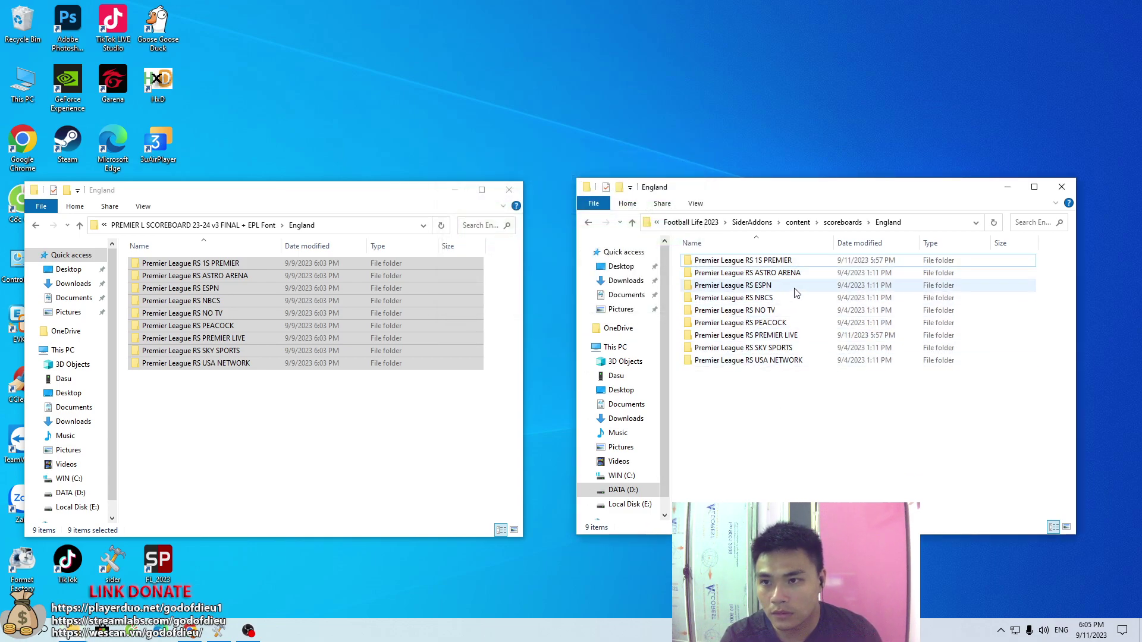
# Step: Open the map_competitions text file from the scoreboards folder and highlight the England\Premier League RS lines with ID 17
pyautogui.press('BackSpace')
pyautogui.scroll(-6, 773, 372)
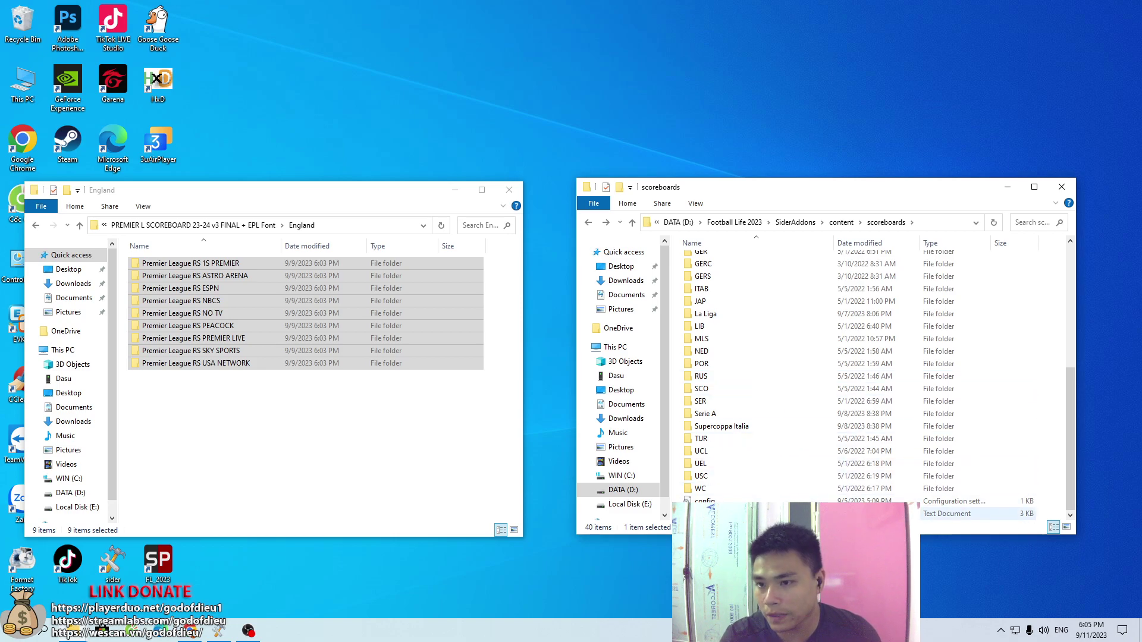
pyautogui.doubleClick(743, 514)
pyautogui.moveTo(773, 252); pyautogui.dragTo(405, 141)
pyautogui.moveTo(676, 180); pyautogui.dragTo(672, 301)
pyautogui.moveTo(176, 294); pyautogui.dragTo(507, 379)
pyautogui.click(891, 382)
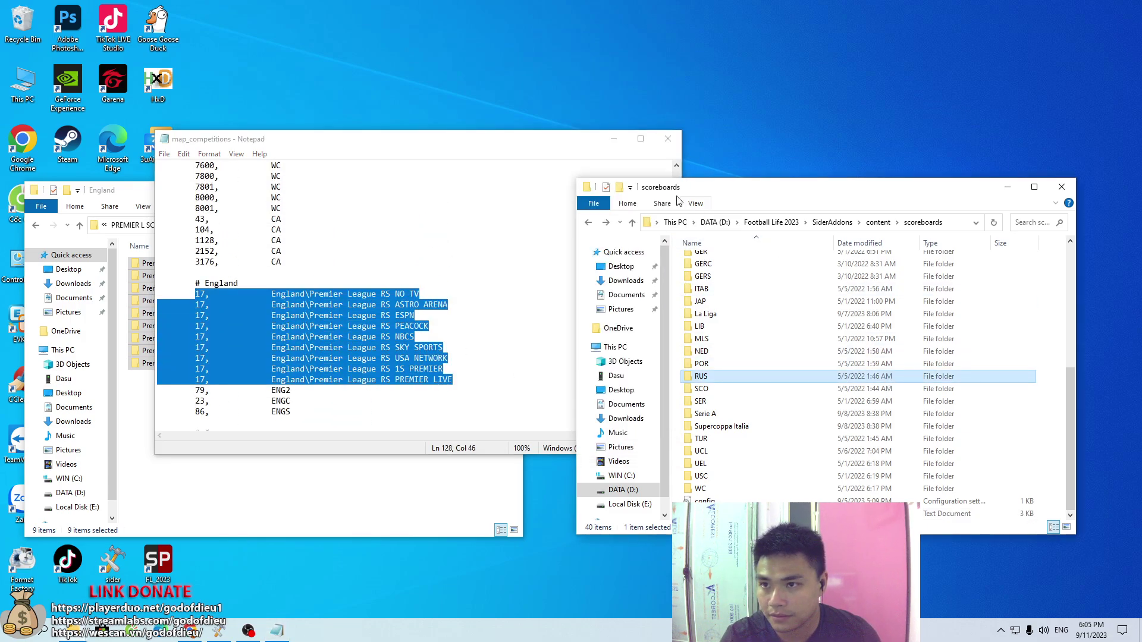
pyautogui.moveTo(552, 144); pyautogui.dragTo(431, 188)
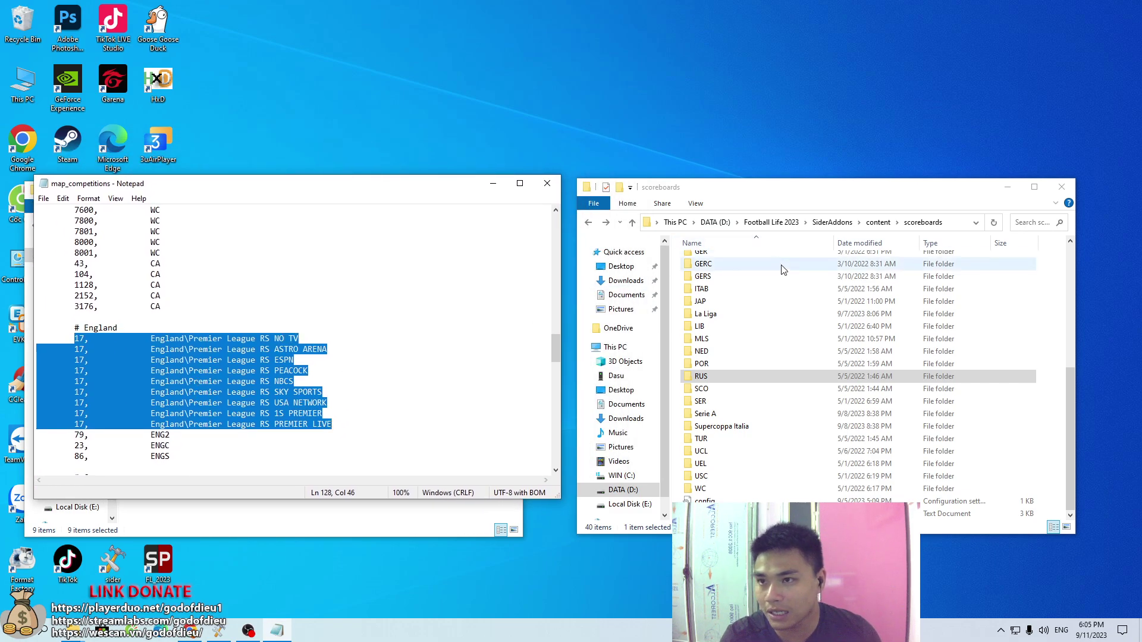
# Step: Rename the England folder inside scoreboards to ENG1
pyautogui.click(784, 301)
pyautogui.scroll(3, 782, 390)
pyautogui.scroll(3, 779, 398)
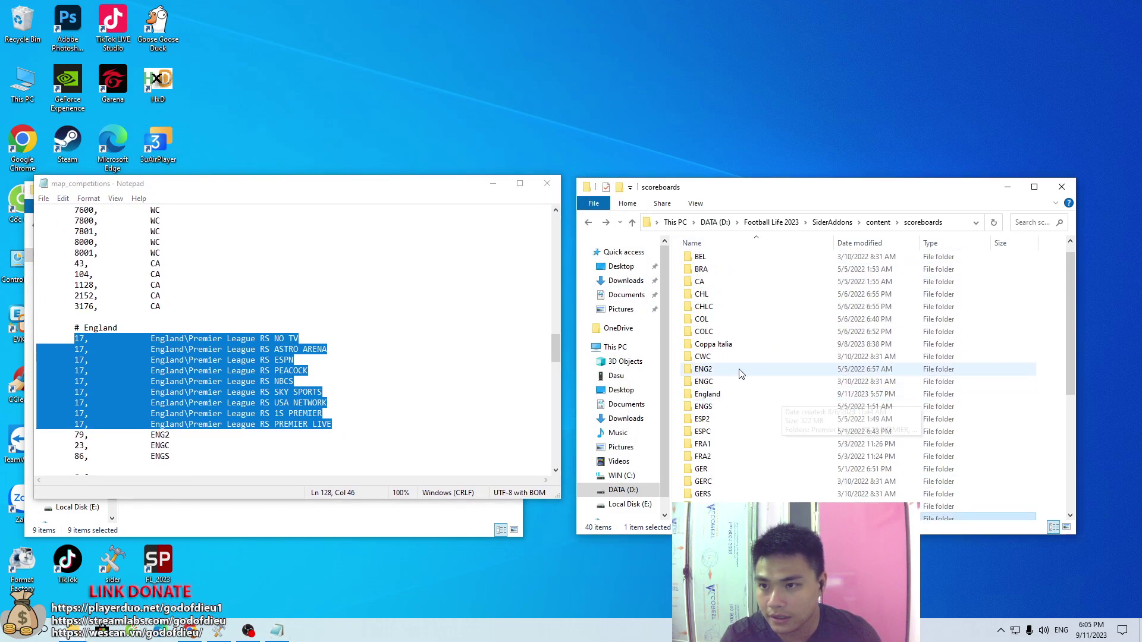
pyautogui.click(149, 392)
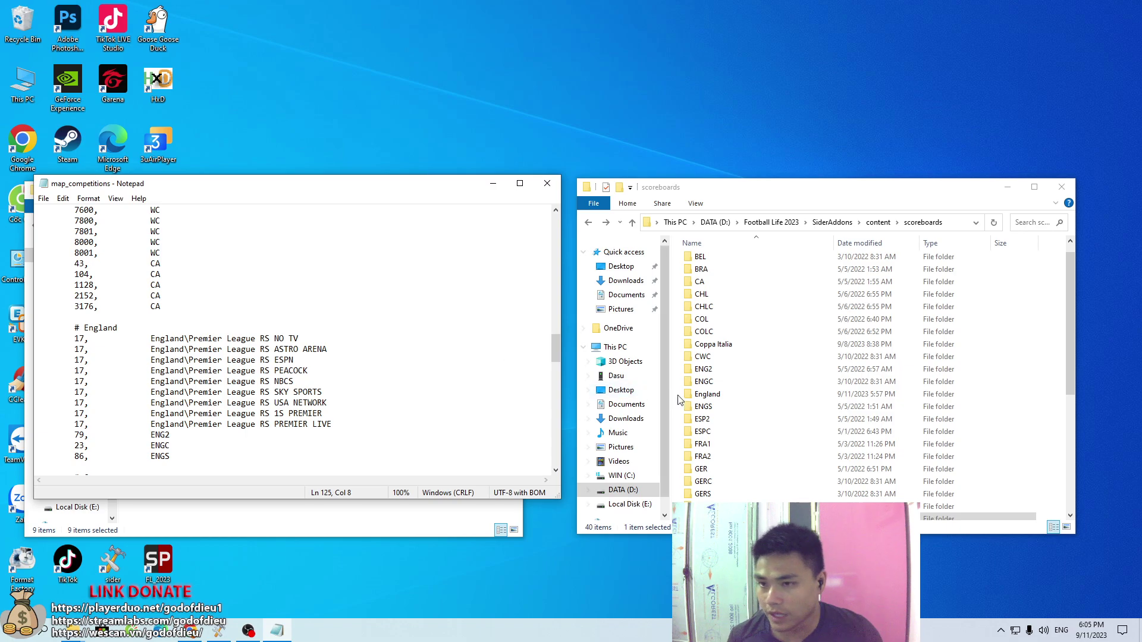
pyautogui.click(707, 396)
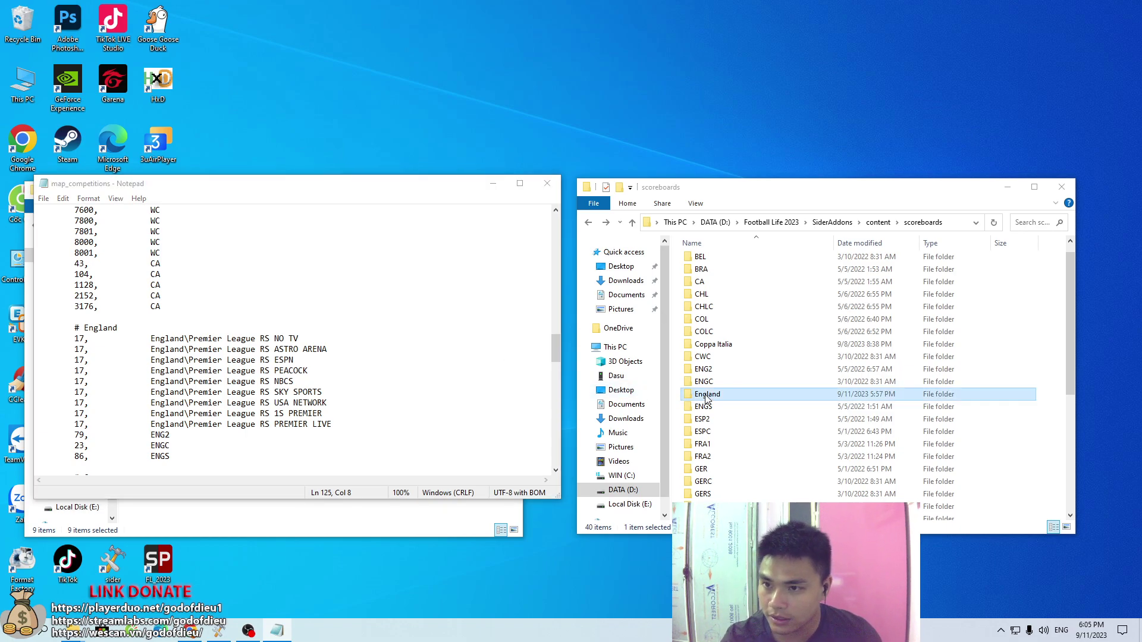
pyautogui.press('F2')
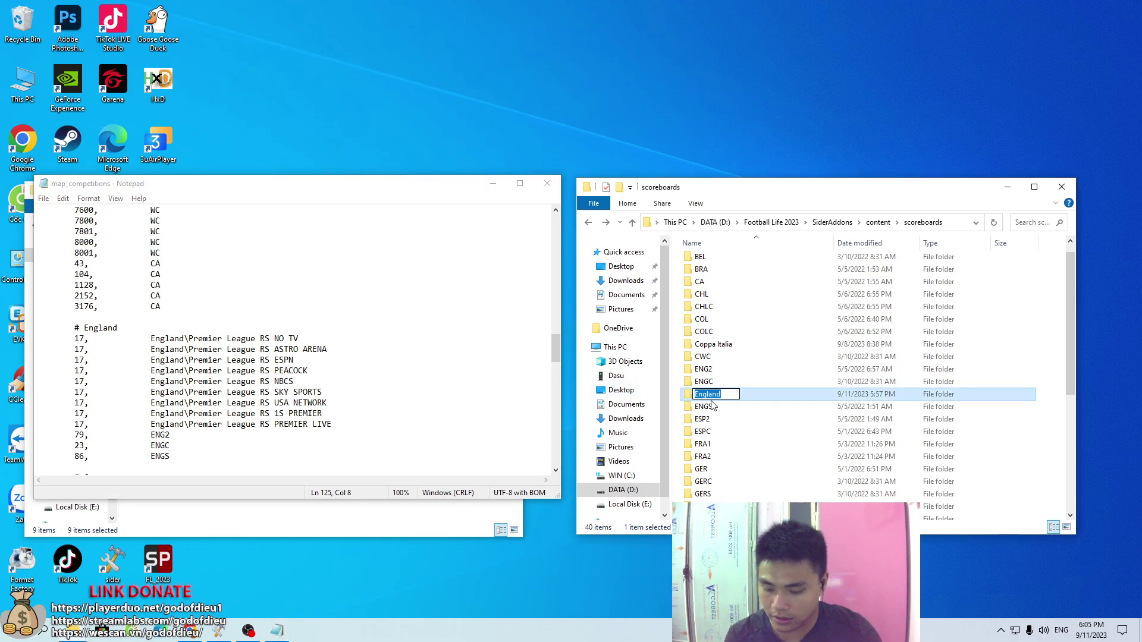
pyautogui.write('ENG1')
pyautogui.press('Return')
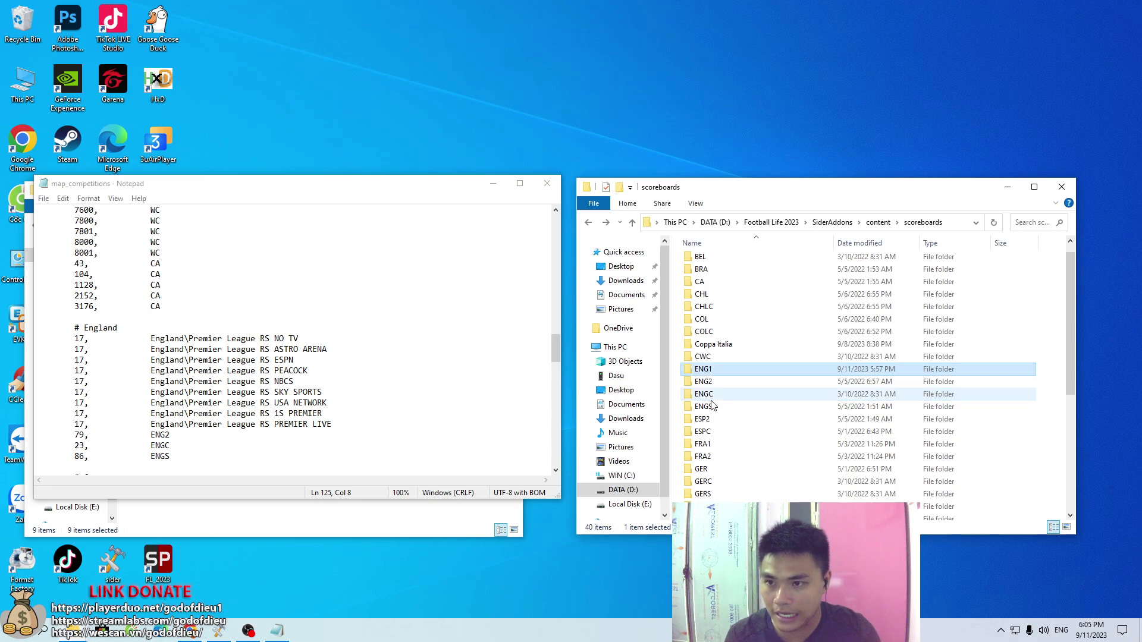
# Step: In map_competitions, change the folder name in the Premier League RS NO TV line from England to ENG1
pyautogui.moveTo(184, 336); pyautogui.dragTo(161, 336)
pyautogui.write('NG1')
pyautogui.press('BackSpace')
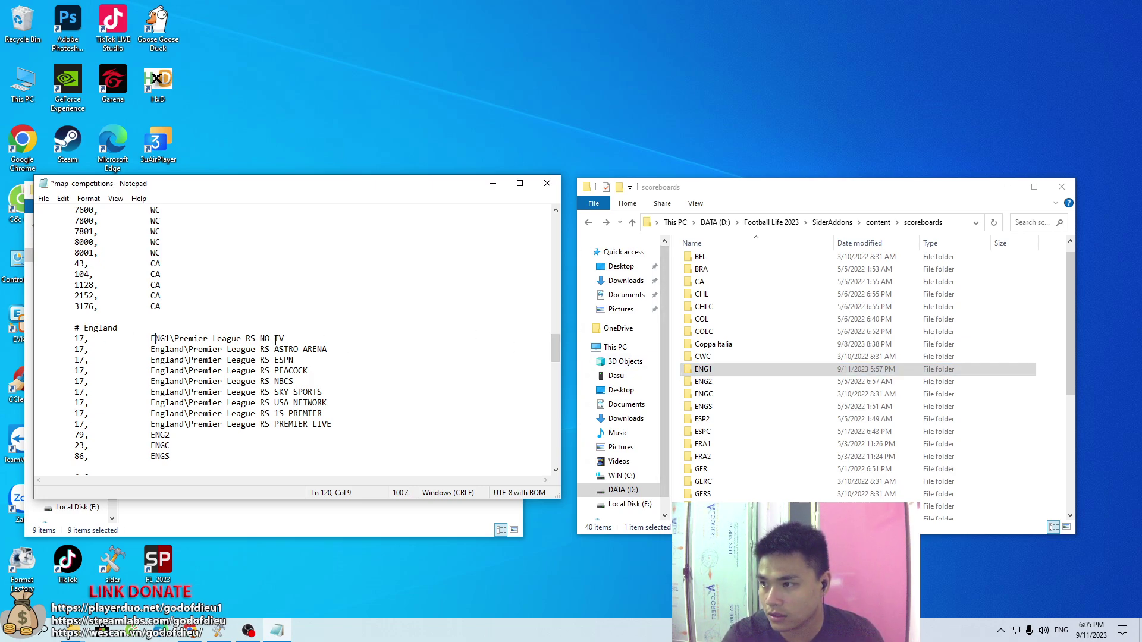
# Step: Look inside the ENG1 folder for the Premier League RS NO TV subfolder named in the map line, and return to scoreboards
pyautogui.doubleClick(714, 368)
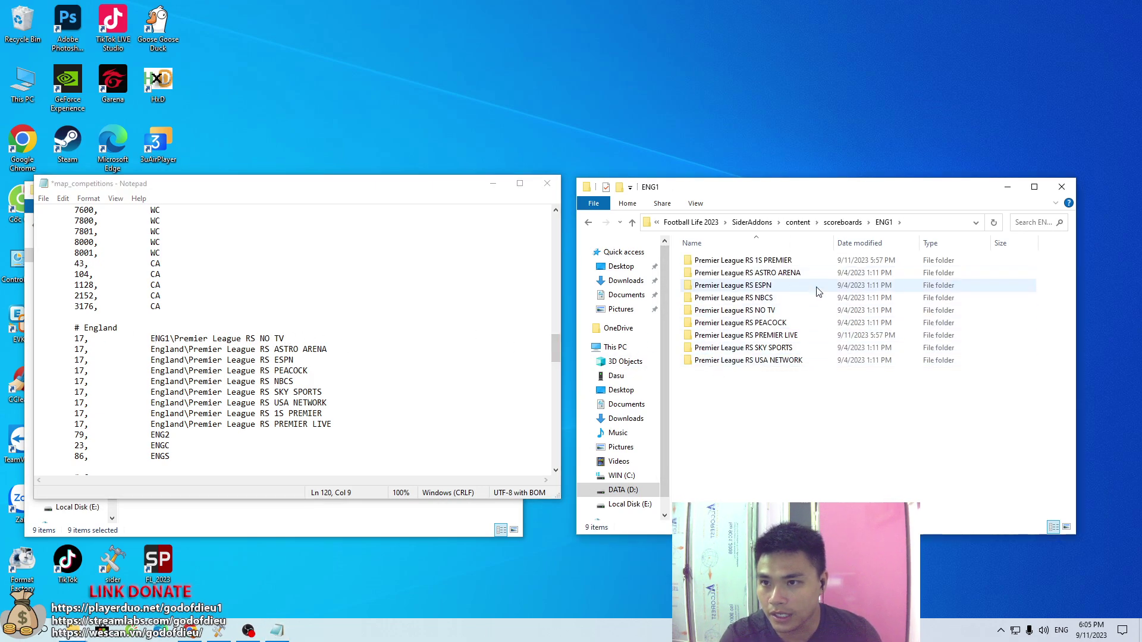
pyautogui.click(791, 312)
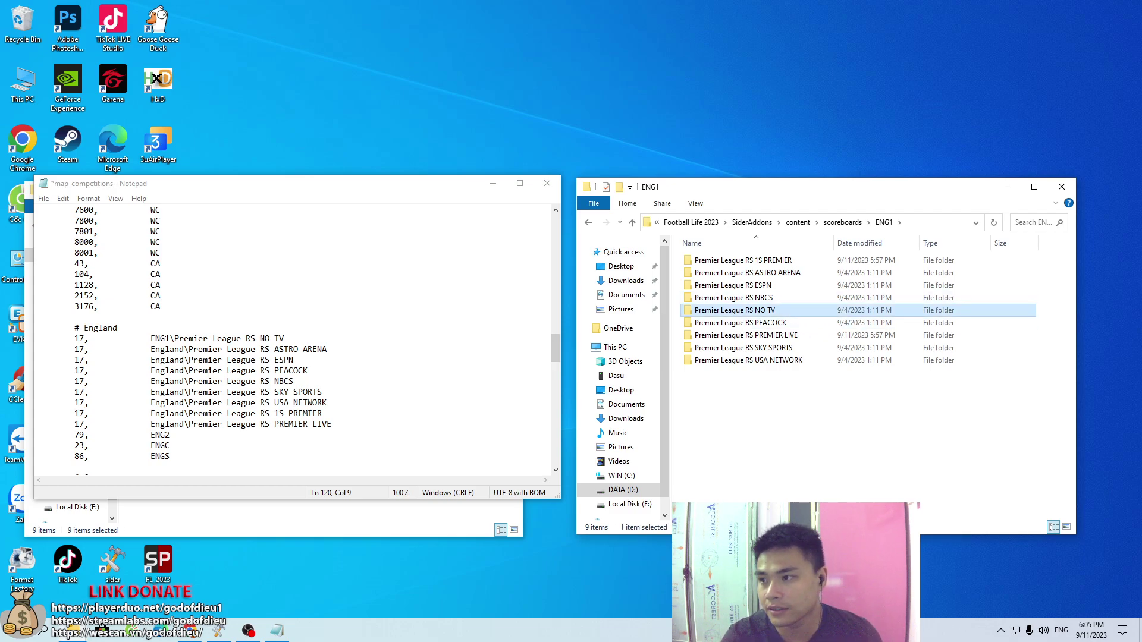
pyautogui.press('BackSpace')
# Step: Rename the ENG1 folder inside scoreboards back to England
pyautogui.click(722, 384)
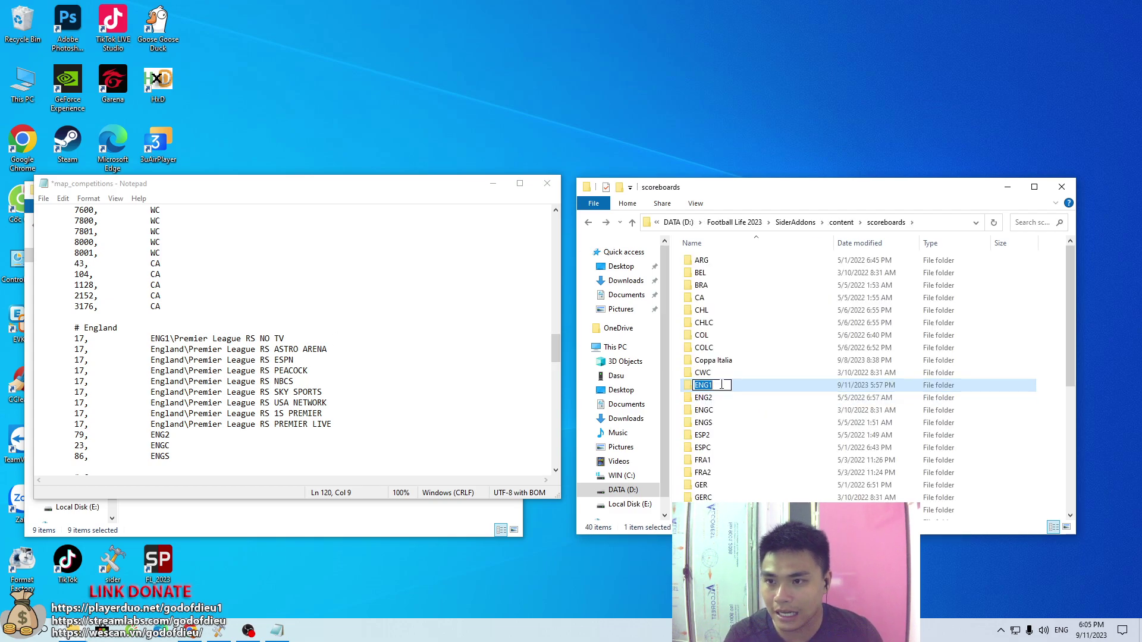
pyautogui.write('England')
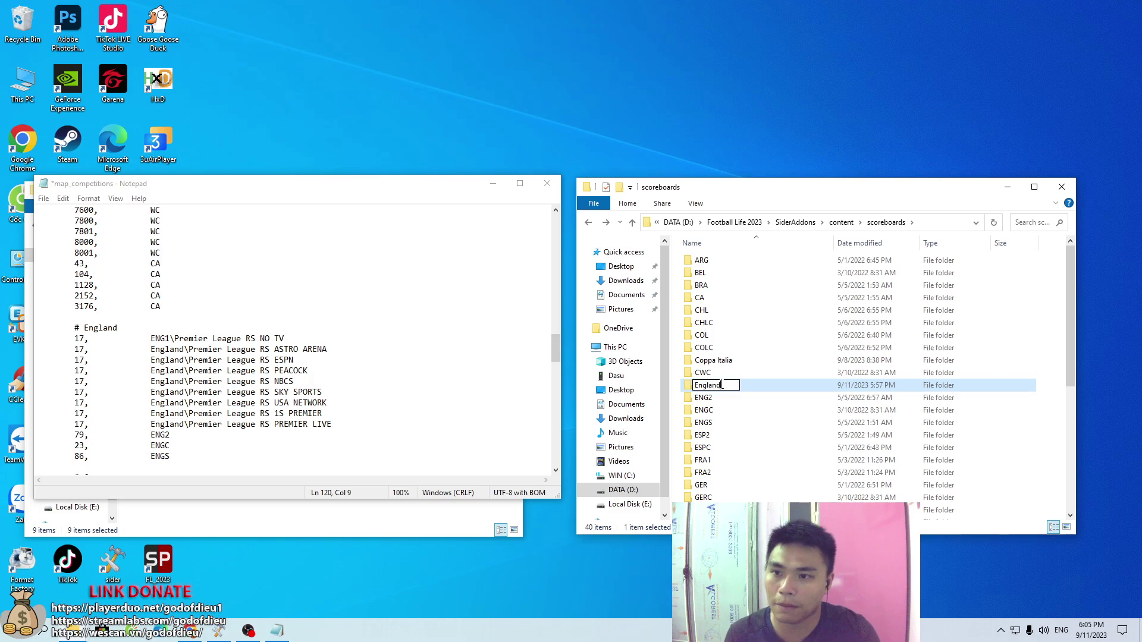
pyautogui.press('Return')
# Step: In map_competitions, restore the folder name in the Premier League RS NO TV line from ENG1 to England
pyautogui.click(169, 335)
pyautogui.press('BackSpace')
pyautogui.press('BackSpace')
pyautogui.press('BackSpace')
pyautogui.write('ngland')
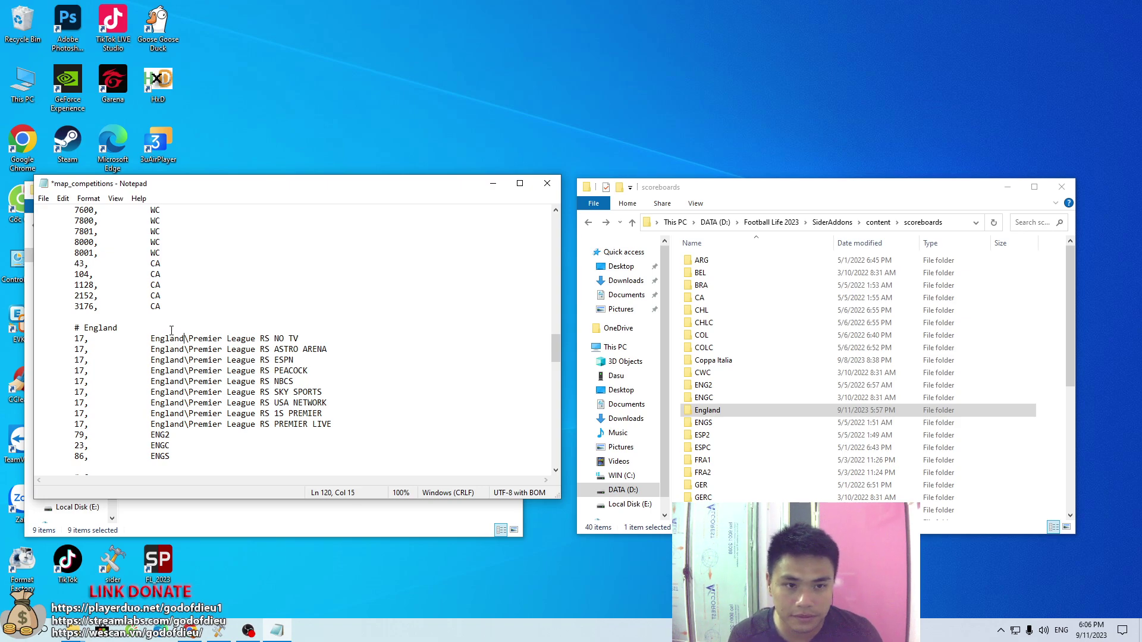
# Step: Compare the ID 17 lines in map_competitions with the subfolders of the England folder, and return to scoreboards
pyautogui.moveTo(76, 338); pyautogui.dragTo(92, 422)
pyautogui.click(76, 338)
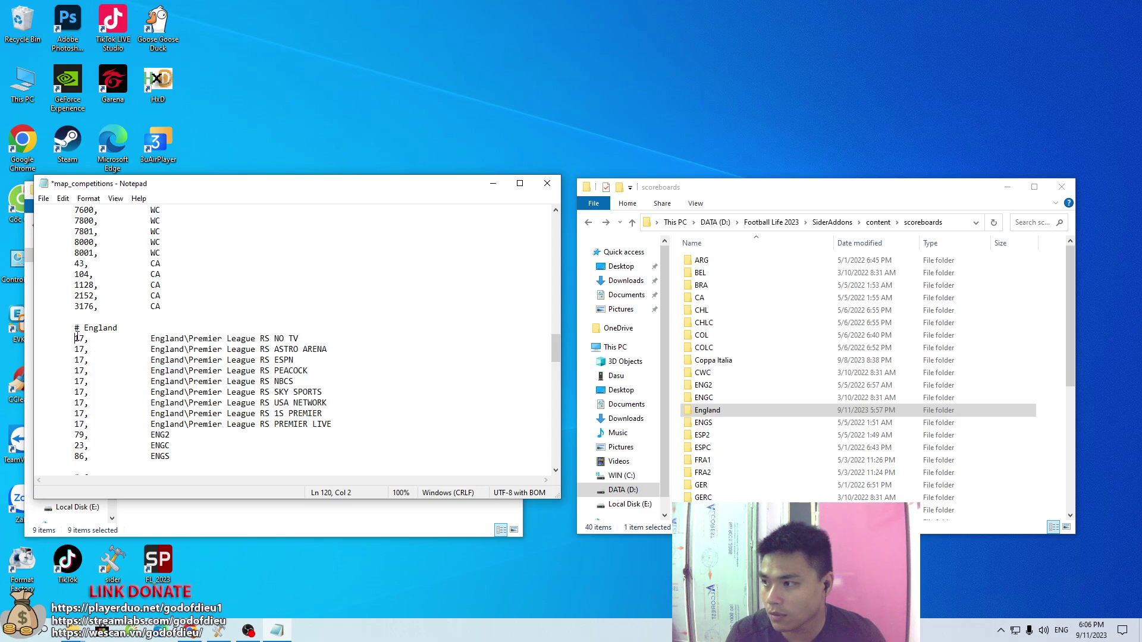
pyautogui.moveTo(77, 338); pyautogui.dragTo(313, 336)
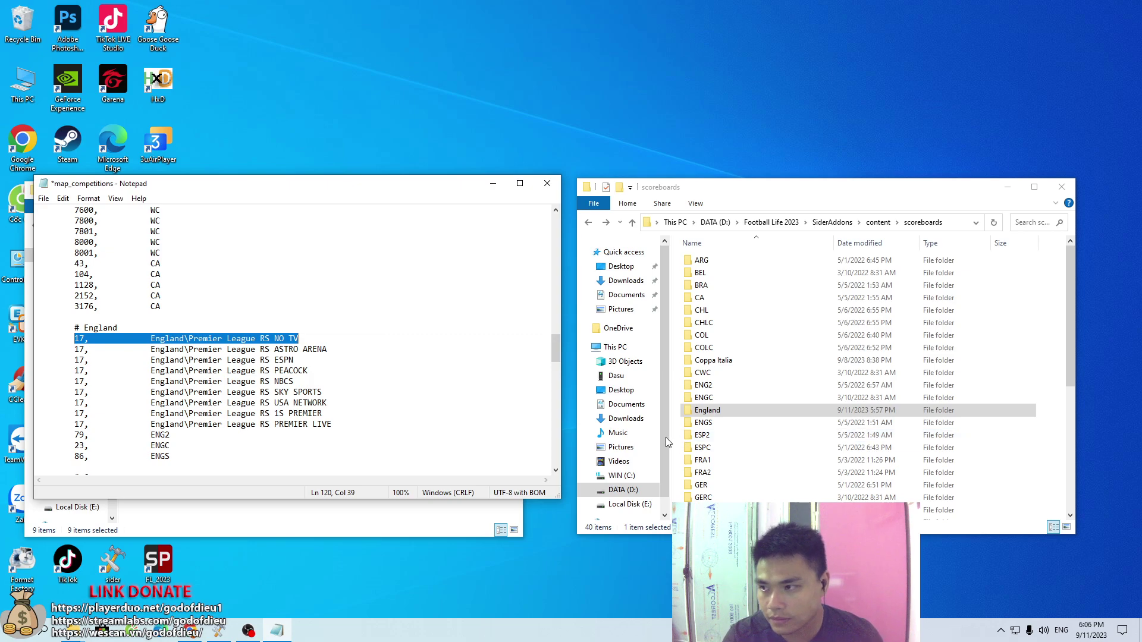
pyautogui.click(280, 349)
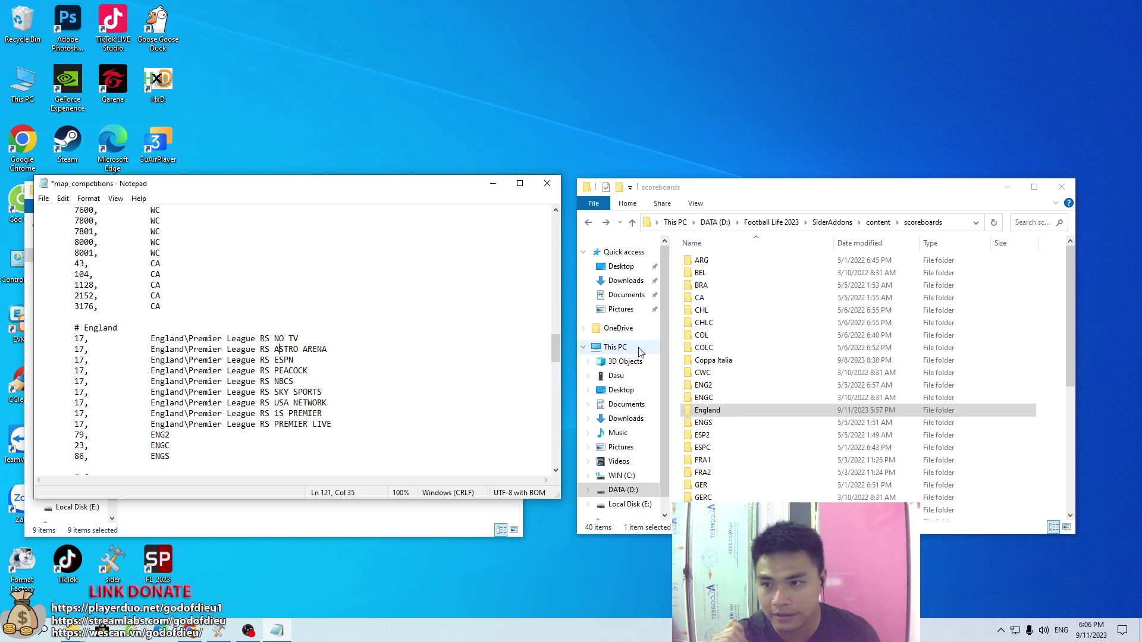
pyautogui.doubleClick(713, 410)
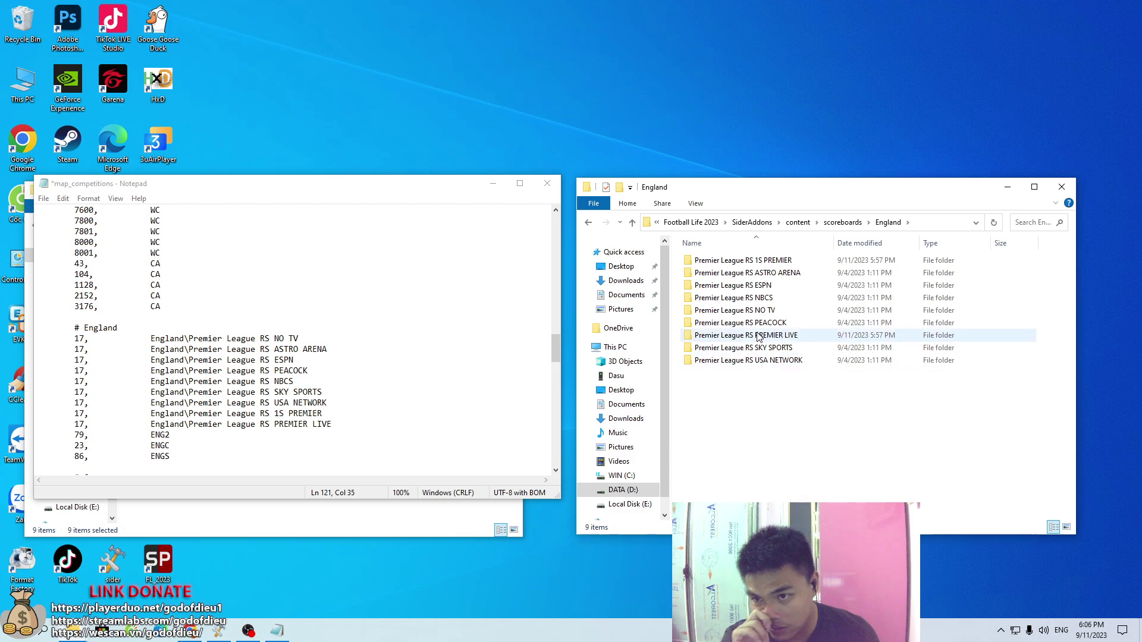
pyautogui.moveTo(341, 420)
pyautogui.mouseDown()
pyautogui.moveTo(38, 424)
pyautogui.moveTo(38, 402)
pyautogui.moveTo(340, 424)
pyautogui.mouseUp()
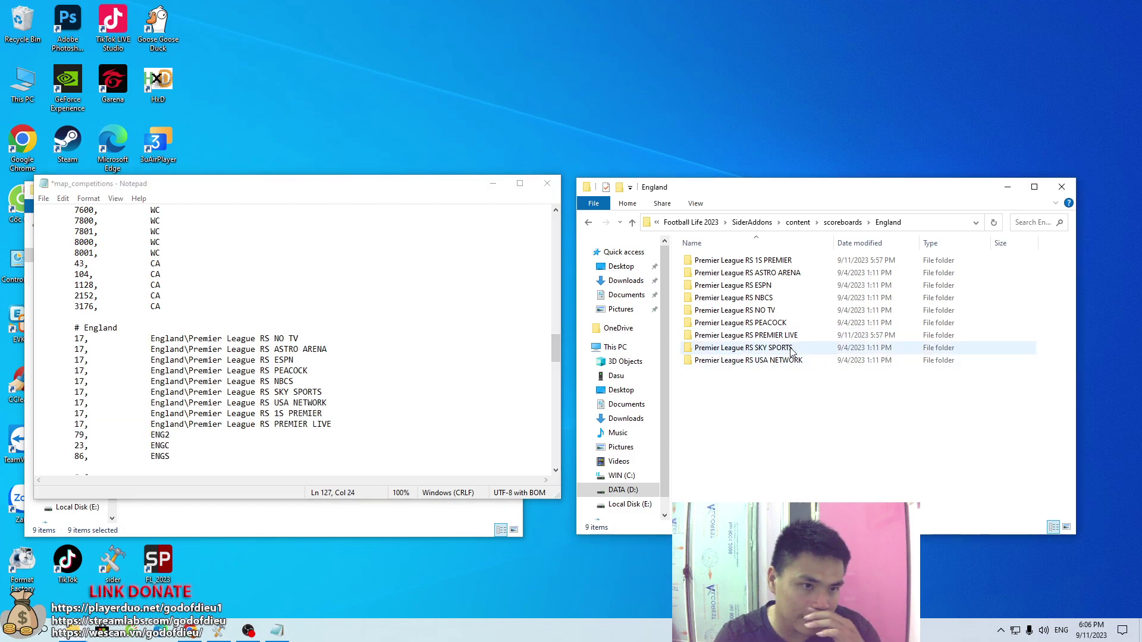
pyautogui.press('BackSpace')
pyautogui.click(717, 414)
pyautogui.write('dăsdasd')
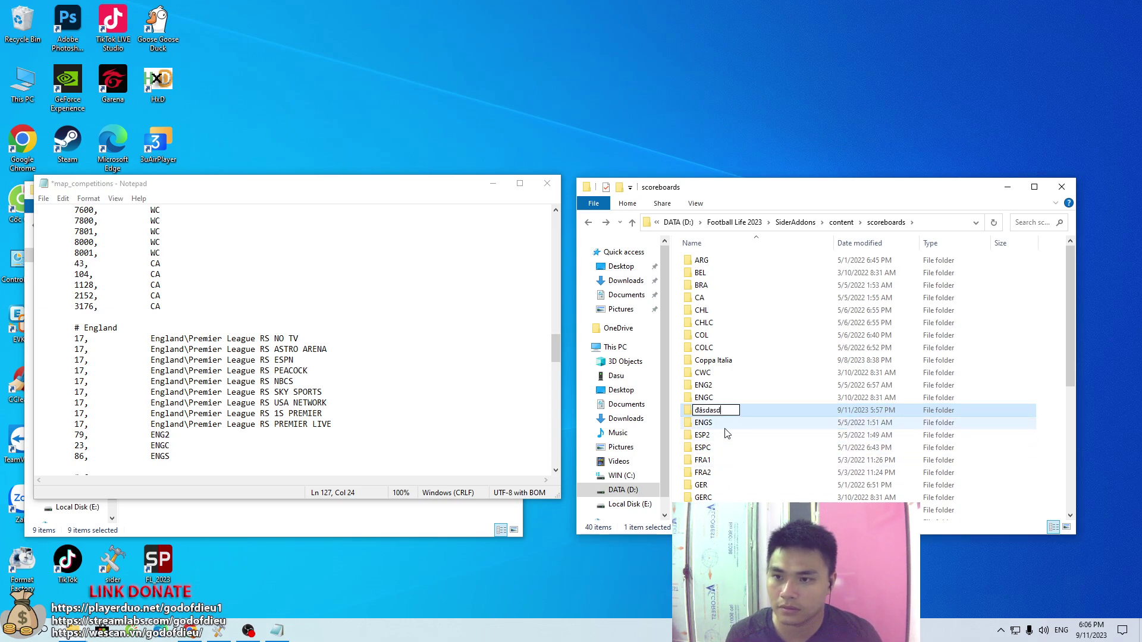
pyautogui.press('Escape')
# Step: Open the England folder and change the Premier League RS NO TV subfolder's name to Premier League RS Nau TV
pyautogui.doubleClick(726, 414)
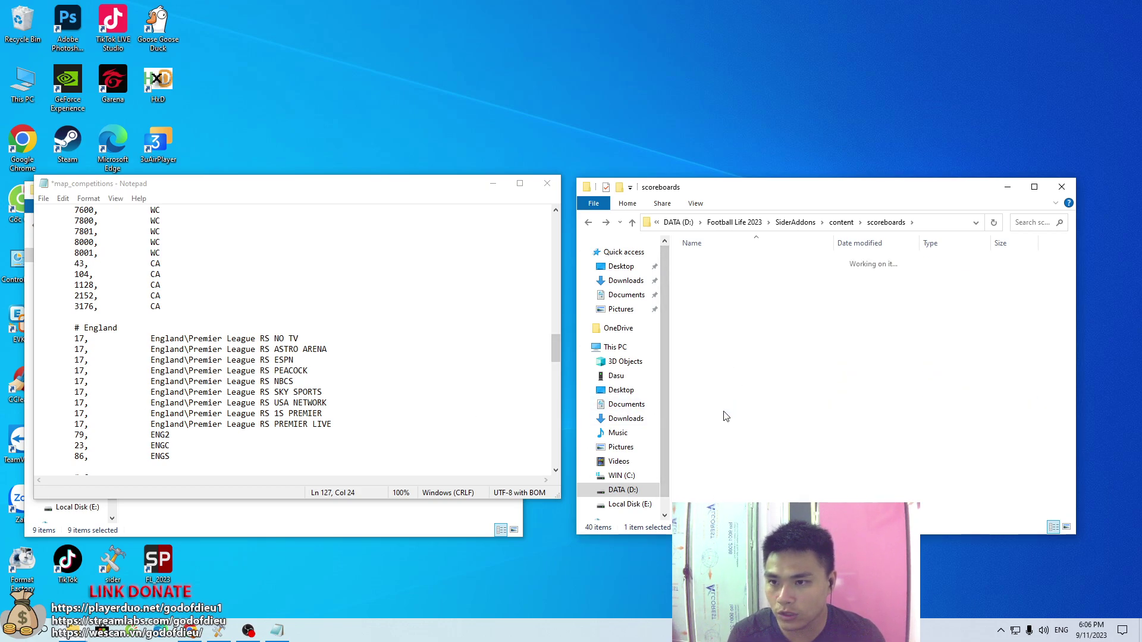
pyautogui.click(767, 310)
pyautogui.click(767, 310)
pyautogui.click(774, 310)
pyautogui.press('BackSpace')
pyautogui.write('au TV')
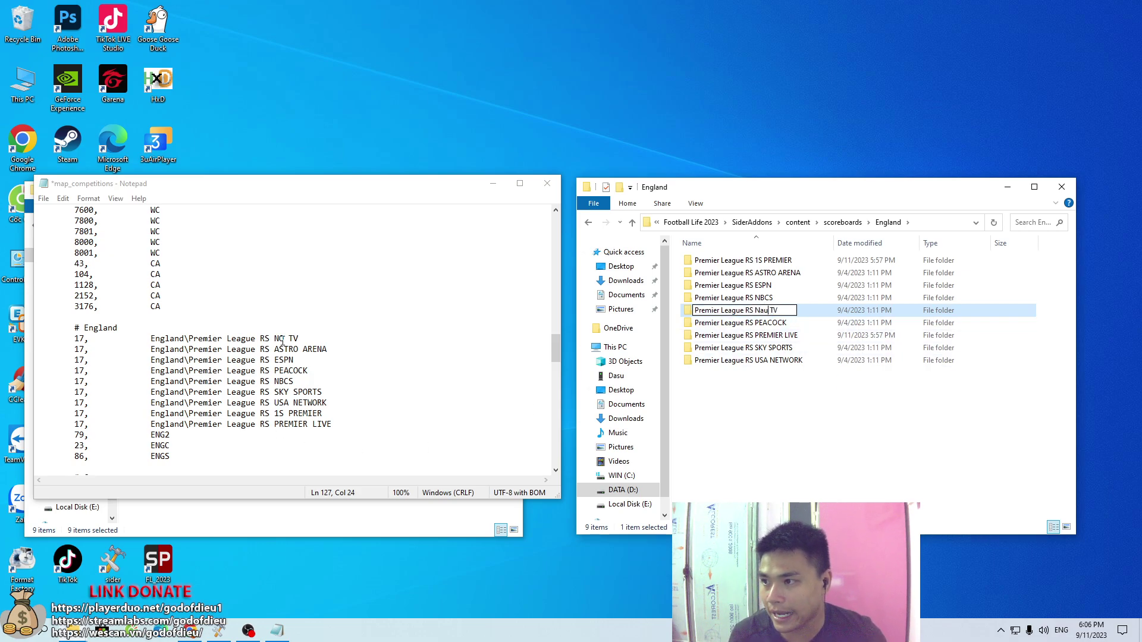
# Step: Change NO to Nau in the Premier League RS NO TV line of map_competitions, and undo the edit
pyautogui.doubleClick(279, 338)
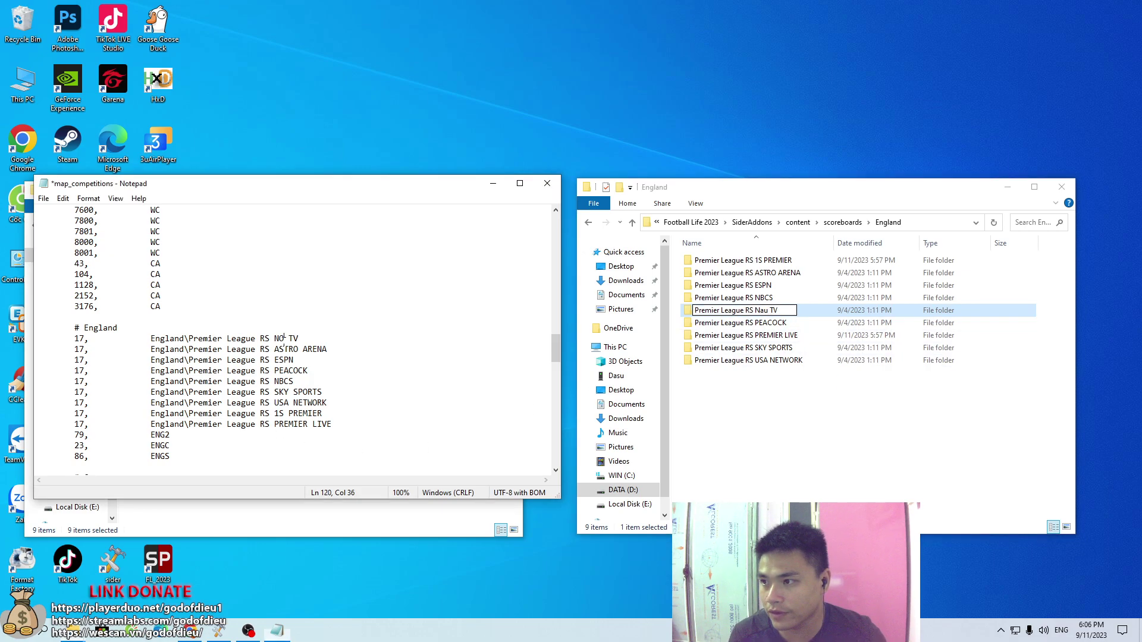
pyautogui.write('Nau')
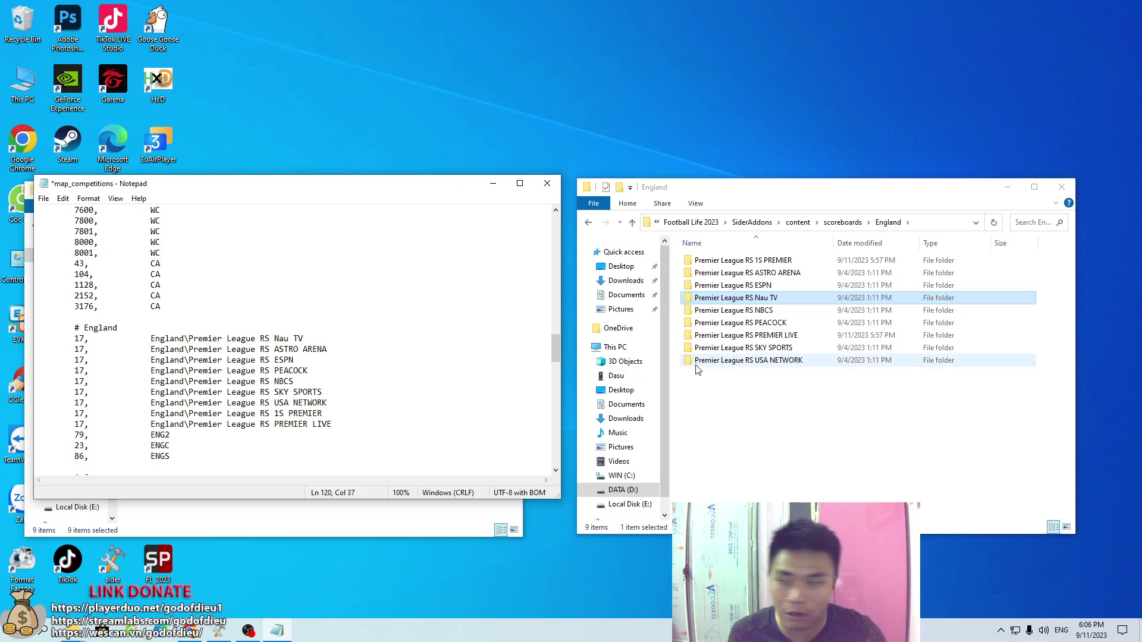
pyautogui.hotkey('ctrl', 'z')
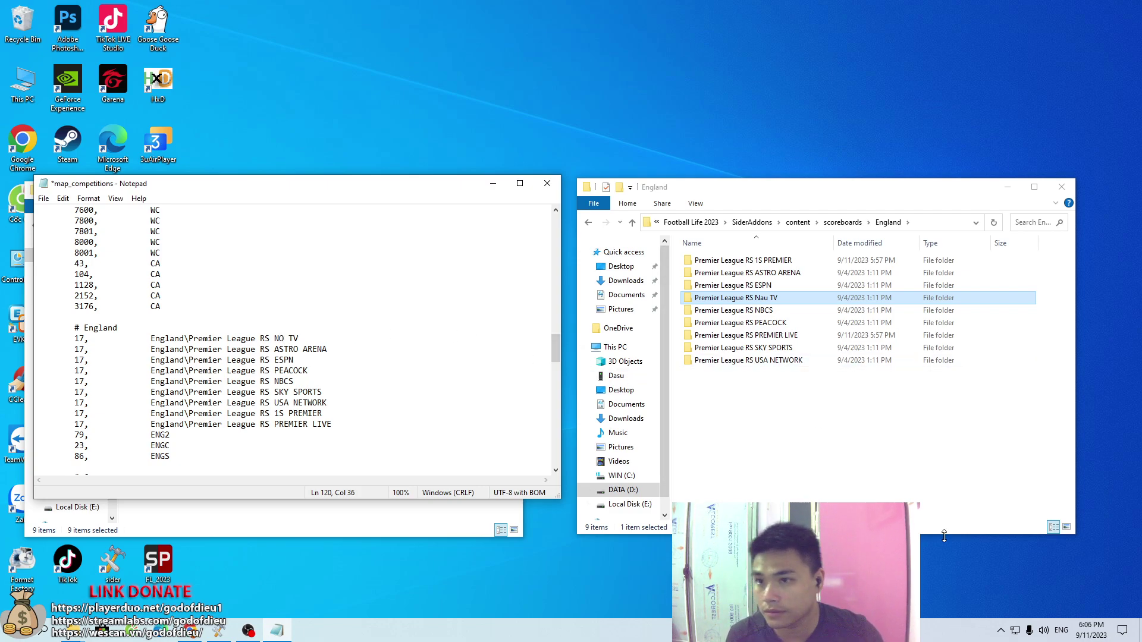
# Step: Rename the Premier League RS Nau TV subfolder back to Premier League RS NO TV and return to scoreboards
pyautogui.click(792, 368)
pyautogui.click(773, 298)
pyautogui.press('F2')
pyautogui.click(770, 298)
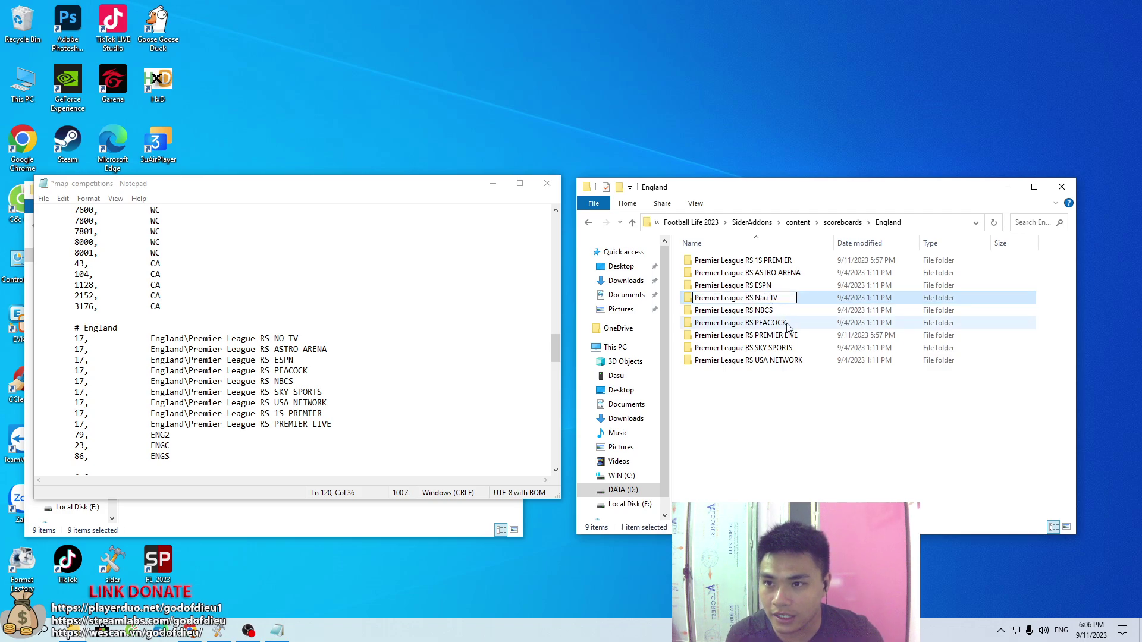
pyautogui.press('BackSpace')
pyautogui.press('BackSpace')
pyautogui.write('O')
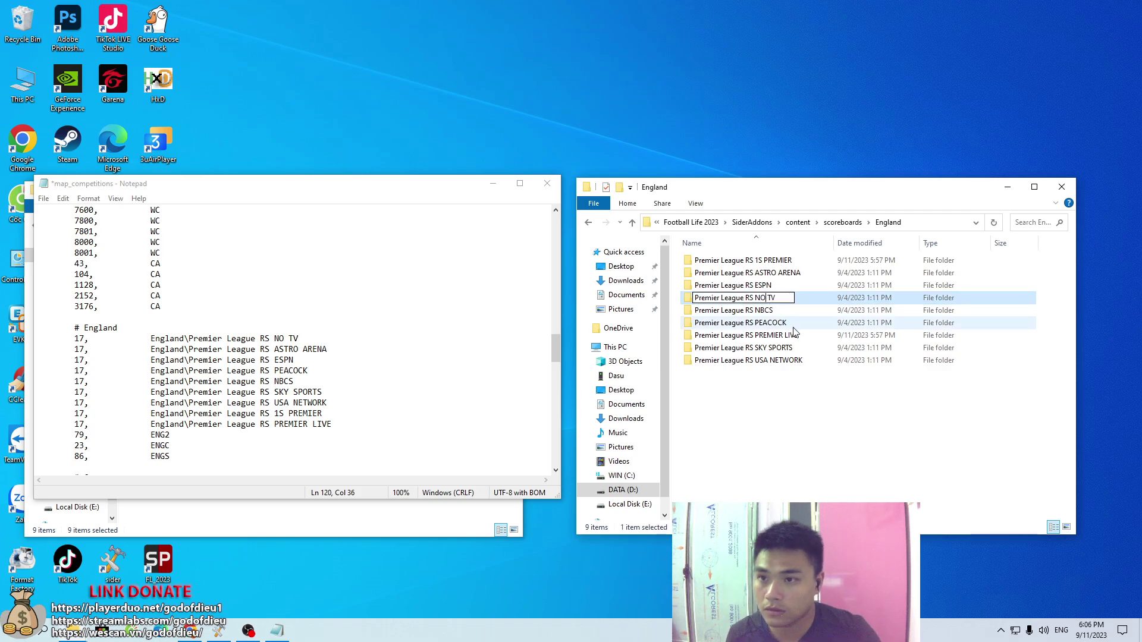
pyautogui.press('Return')
pyautogui.press('BackSpace')
# Step: Save the map_competitions file and close it
pyautogui.click(438, 412)
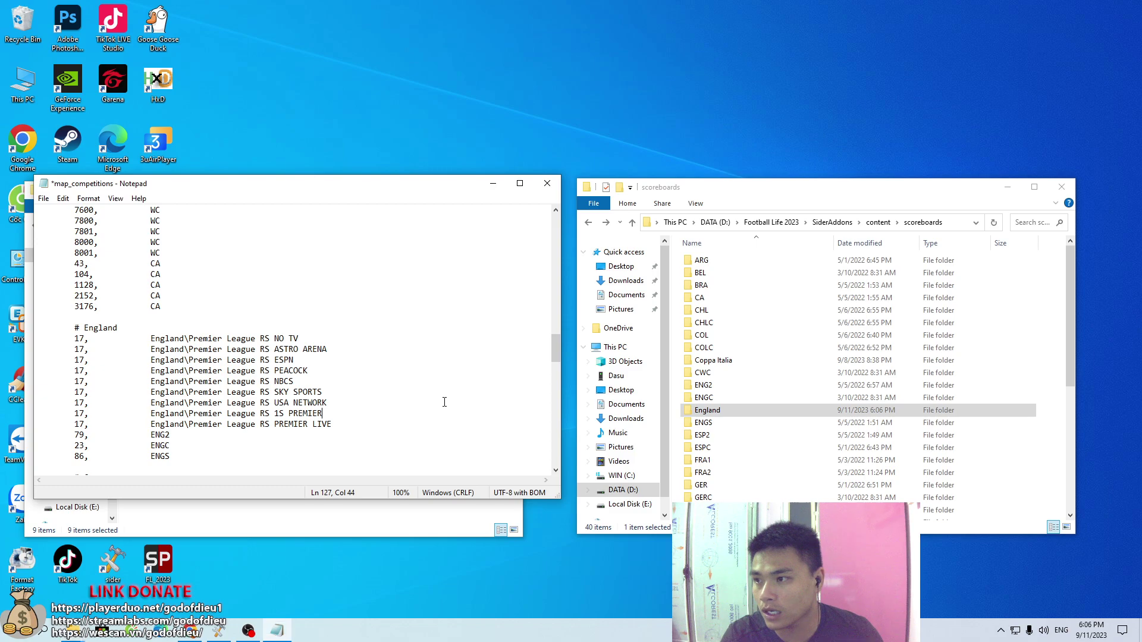
pyautogui.click(44, 198)
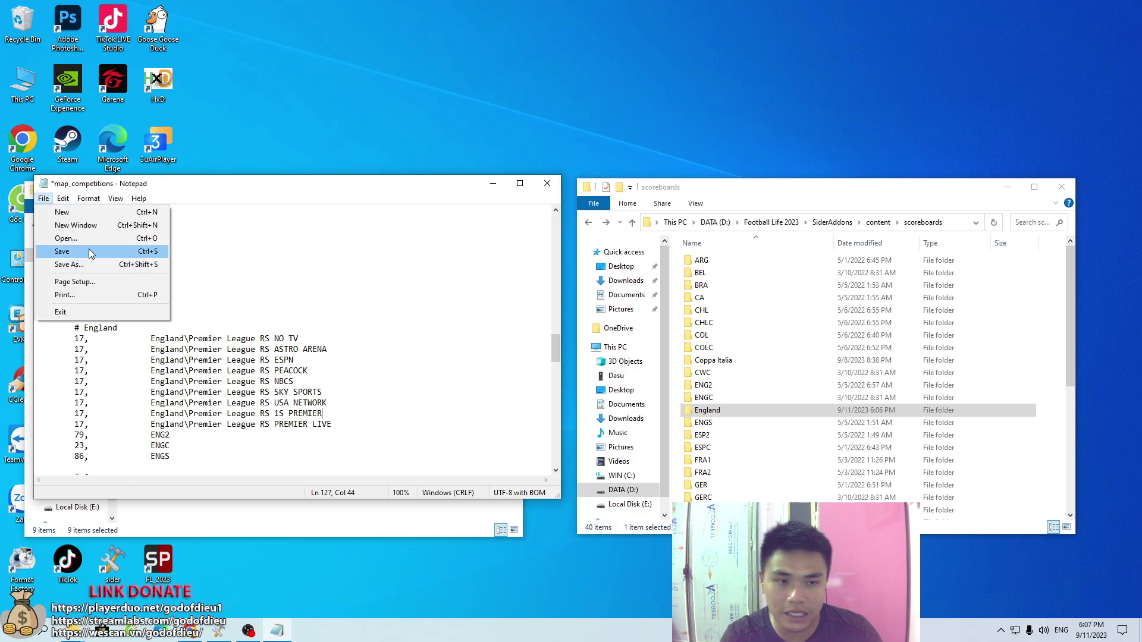
pyautogui.click(89, 252)
pyautogui.click(547, 183)
# Step: Open the livecpk folder in SiderAddons, and return the other window to the scoreboard pack's main folder
pyautogui.scroll(-5, 840, 397)
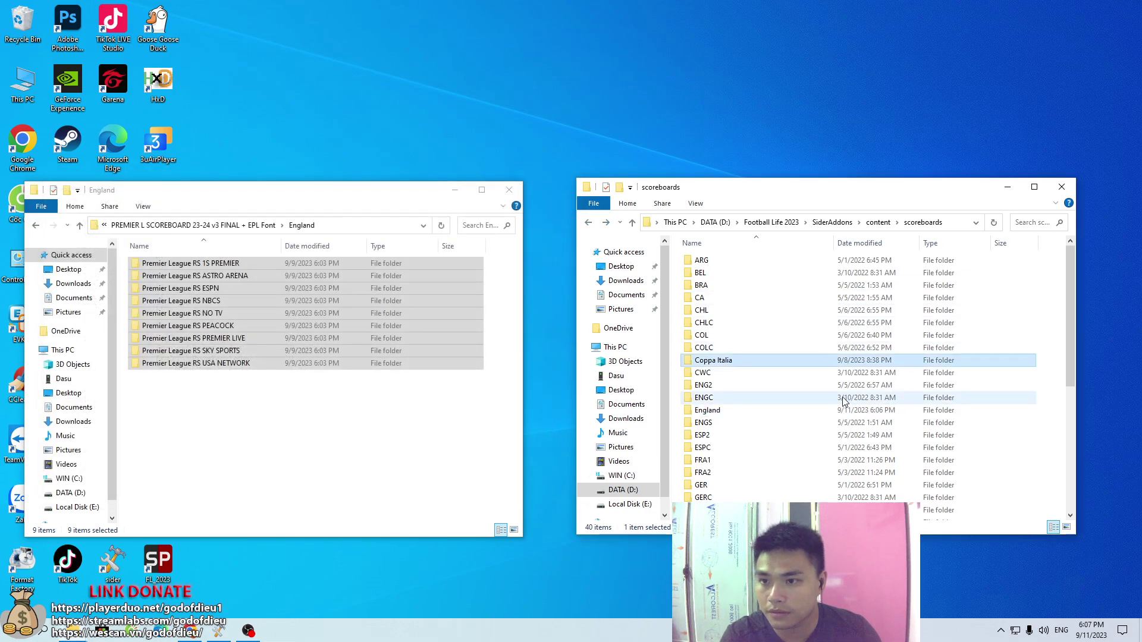
pyautogui.click(443, 325)
pyautogui.click(810, 377)
pyautogui.press('BackSpace')
pyautogui.press('BackSpace')
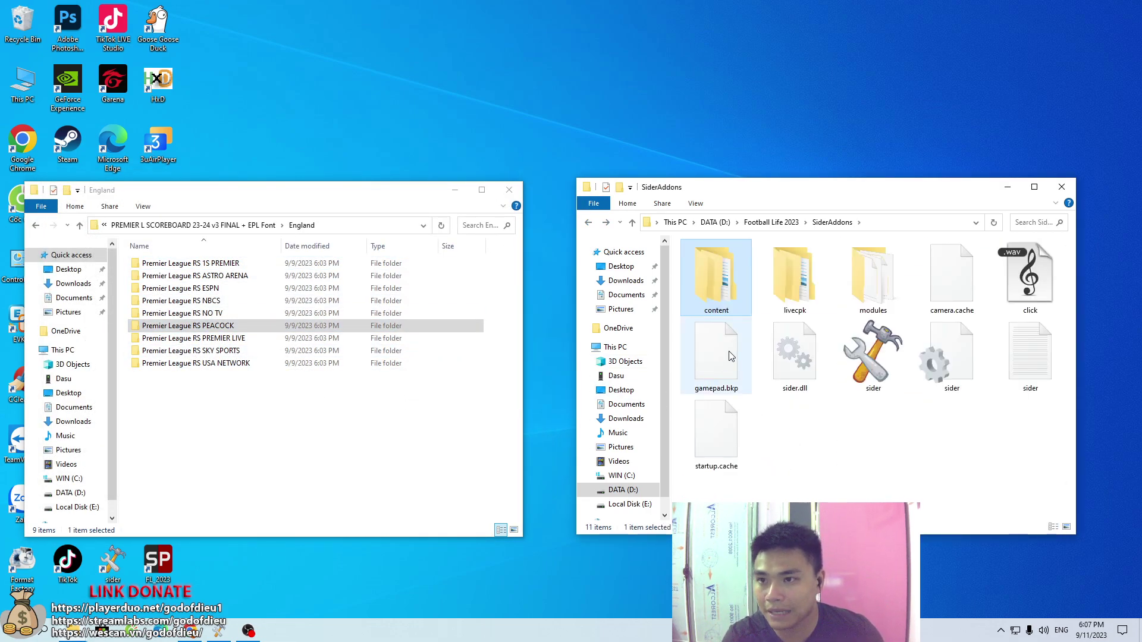
pyautogui.doubleClick(802, 296)
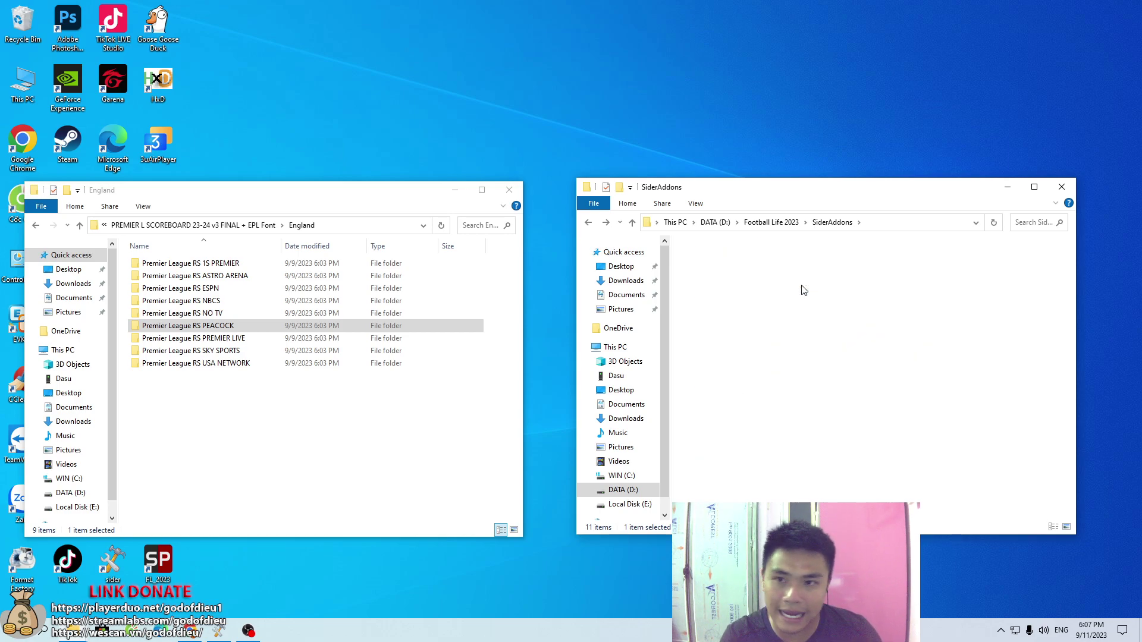
pyautogui.click(172, 331)
pyautogui.press('BackSpace')
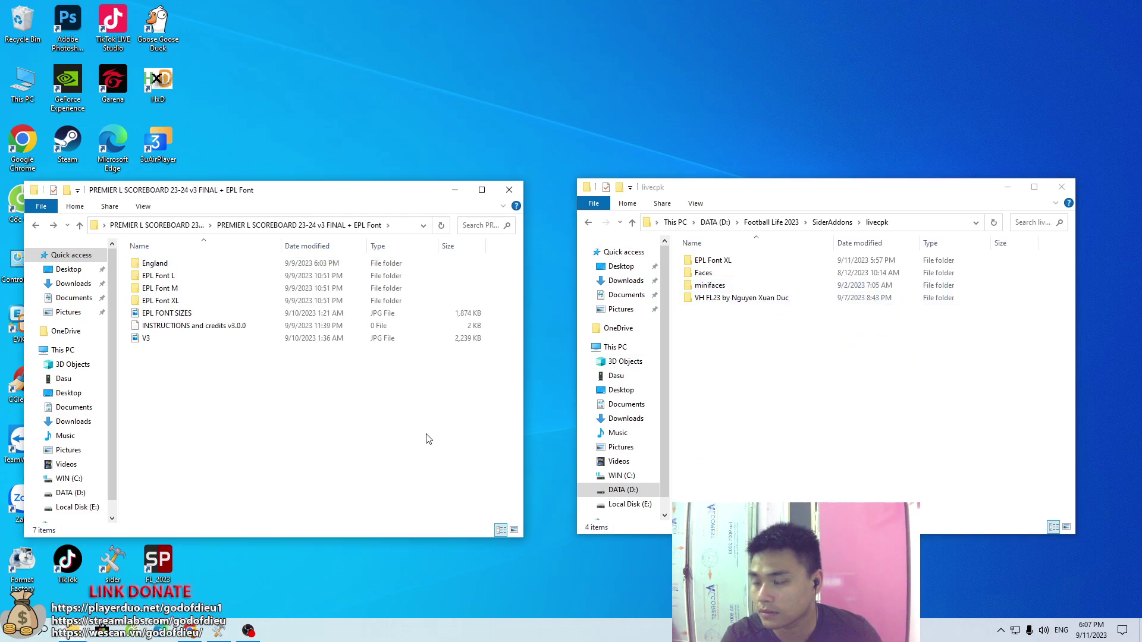
pyautogui.rightClick(775, 375)
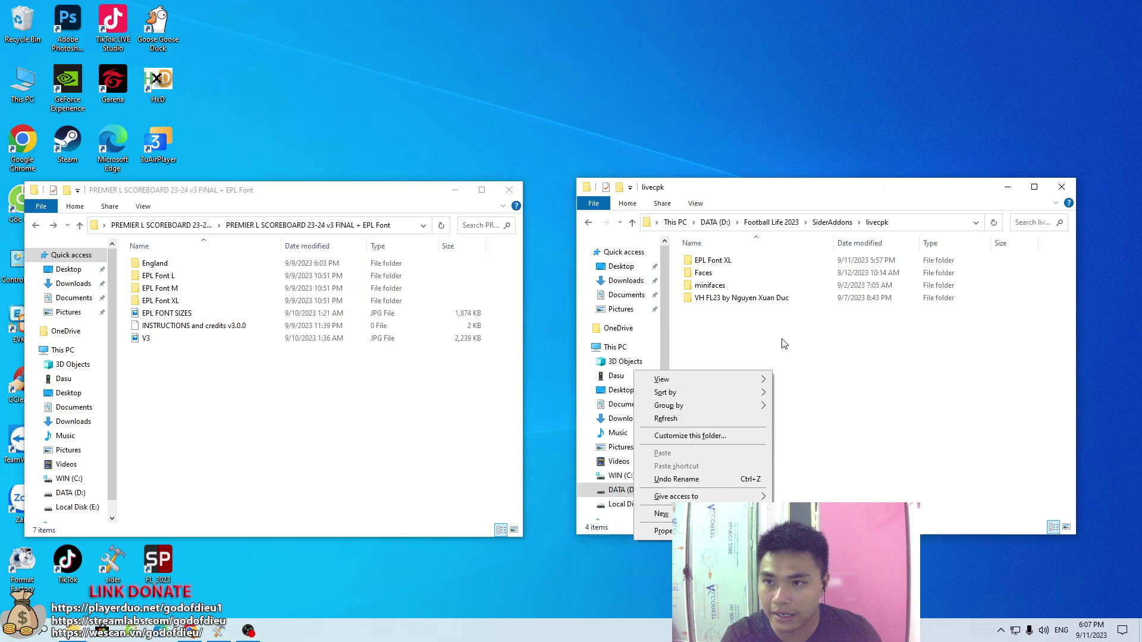
pyautogui.click(741, 265)
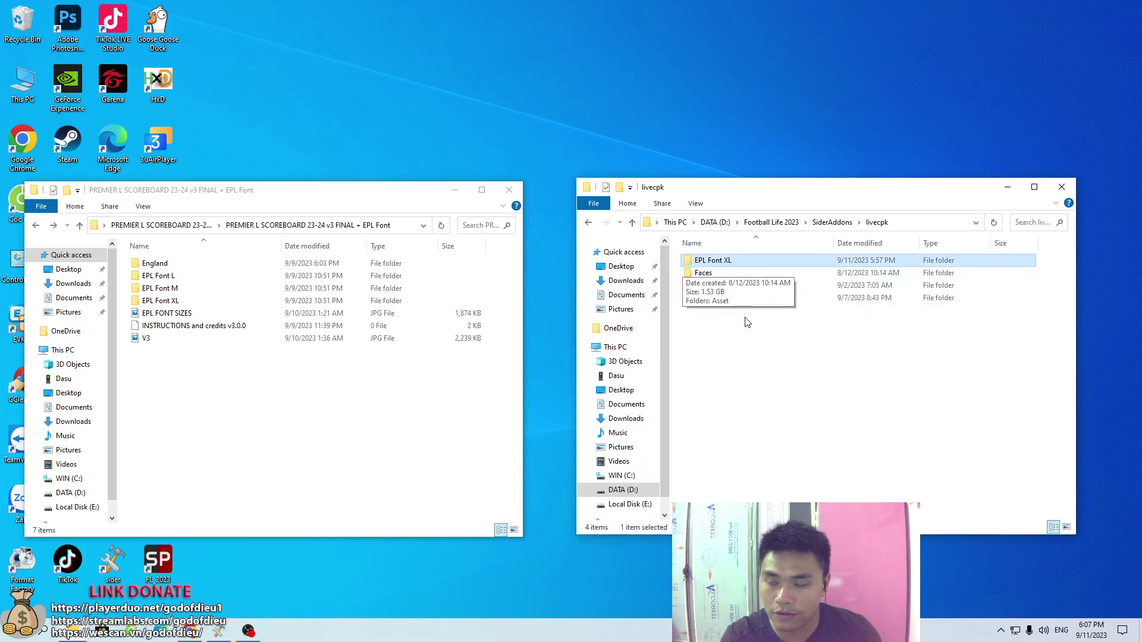
pyautogui.rightClick(743, 367)
pyautogui.moveTo(642, 509)
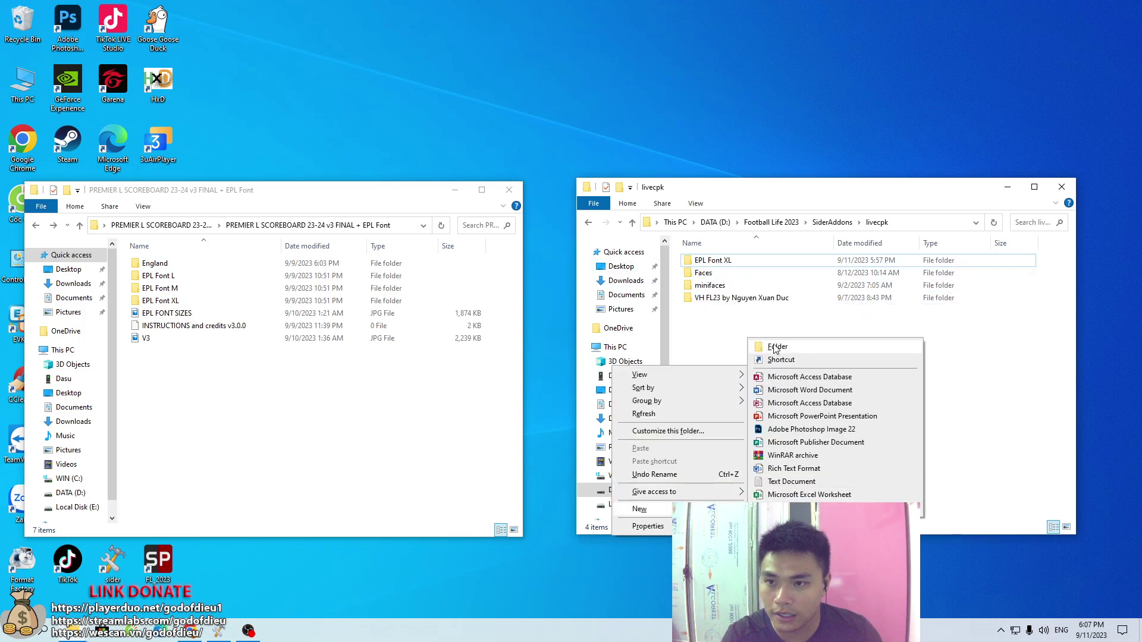
# Step: Rename the EPL Font XL folder inside livecpk to 123
pyautogui.click(710, 265)
pyautogui.click(716, 261)
pyautogui.write('jsadkn')
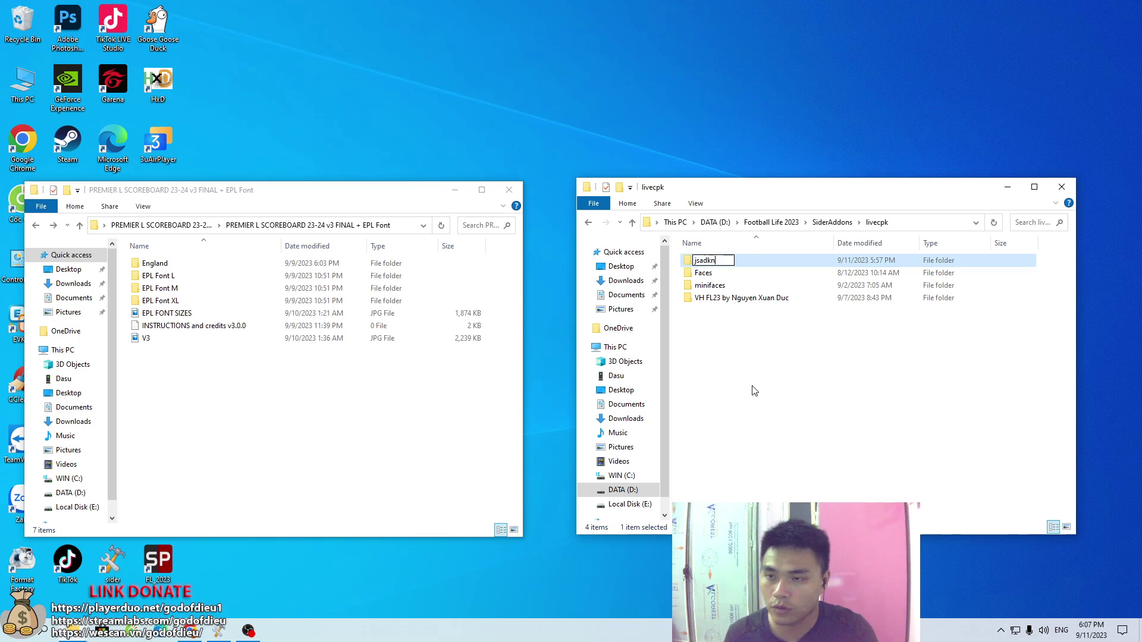
pyautogui.press('BackSpace')
pyautogui.press('BackSpace')
pyautogui.press('BackSpace')
pyautogui.press('BackSpace')
pyautogui.press('BackSpace')
pyautogui.press('BackSpace')
pyautogui.write('123')
pyautogui.press('Return')
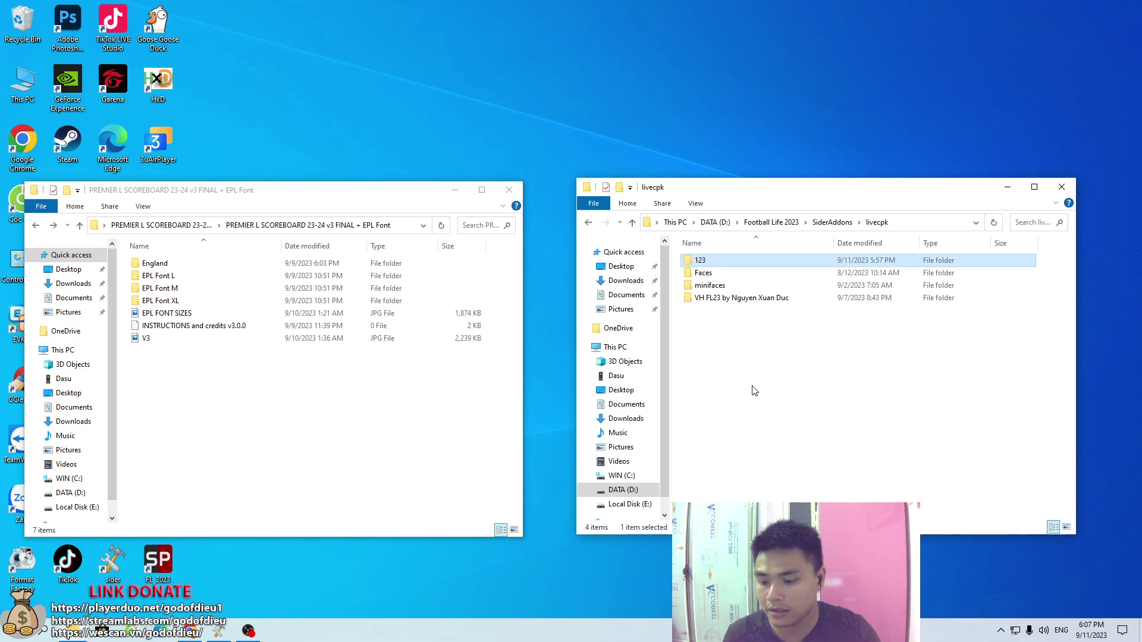
# Step: Look inside the scoreboard pack's EPL Font size folders, including XL and L, and return to the pack's main folder
pyautogui.click(248, 384)
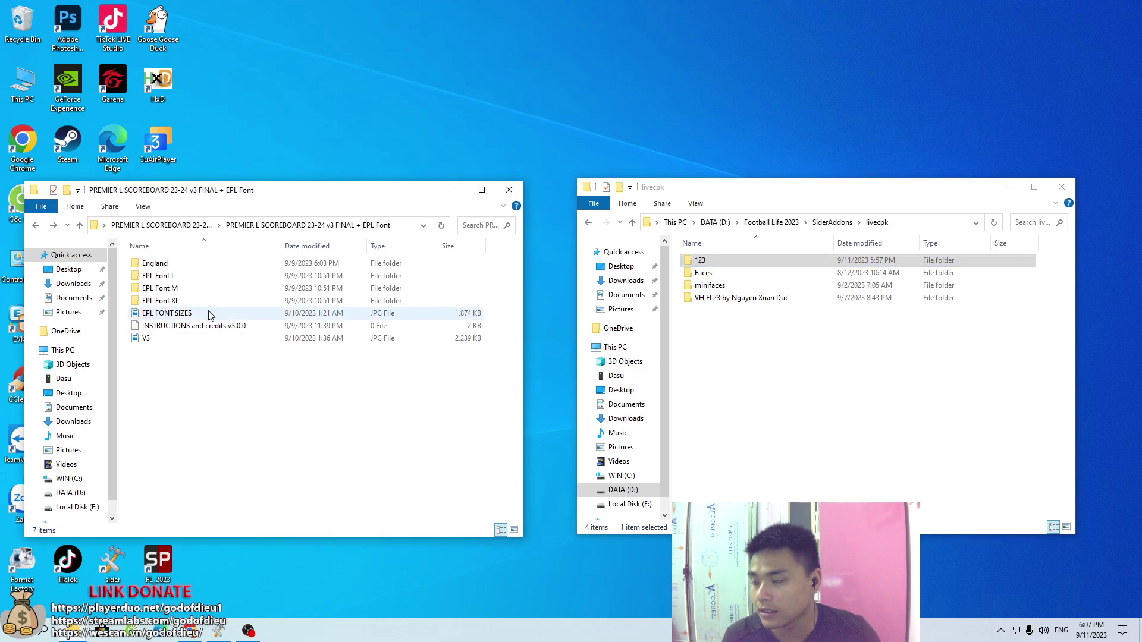
pyautogui.doubleClick(173, 300)
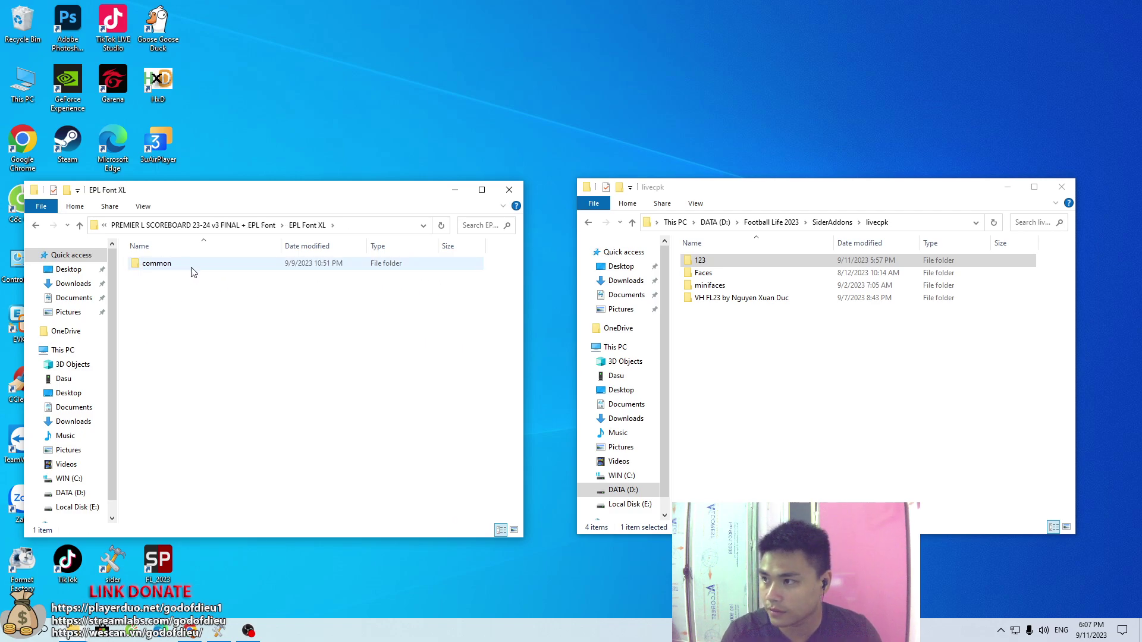
pyautogui.press('BackSpace')
pyautogui.doubleClick(181, 297)
pyautogui.press('BackSpace')
pyautogui.doubleClick(169, 276)
pyautogui.press('BackSpace')
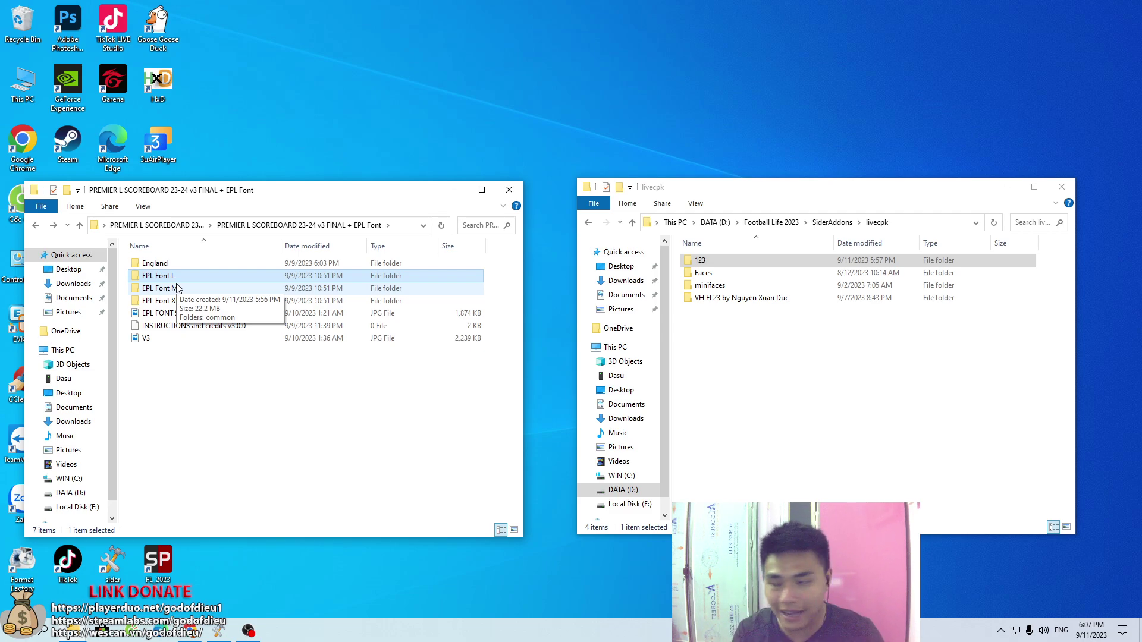
# Step: Copy the common folder from the pack's EPL Font XL into livecpk\123, replacing existing files, and return both windows to their parent folders
pyautogui.click(225, 401)
pyautogui.click(179, 301)
pyautogui.doubleClick(179, 302)
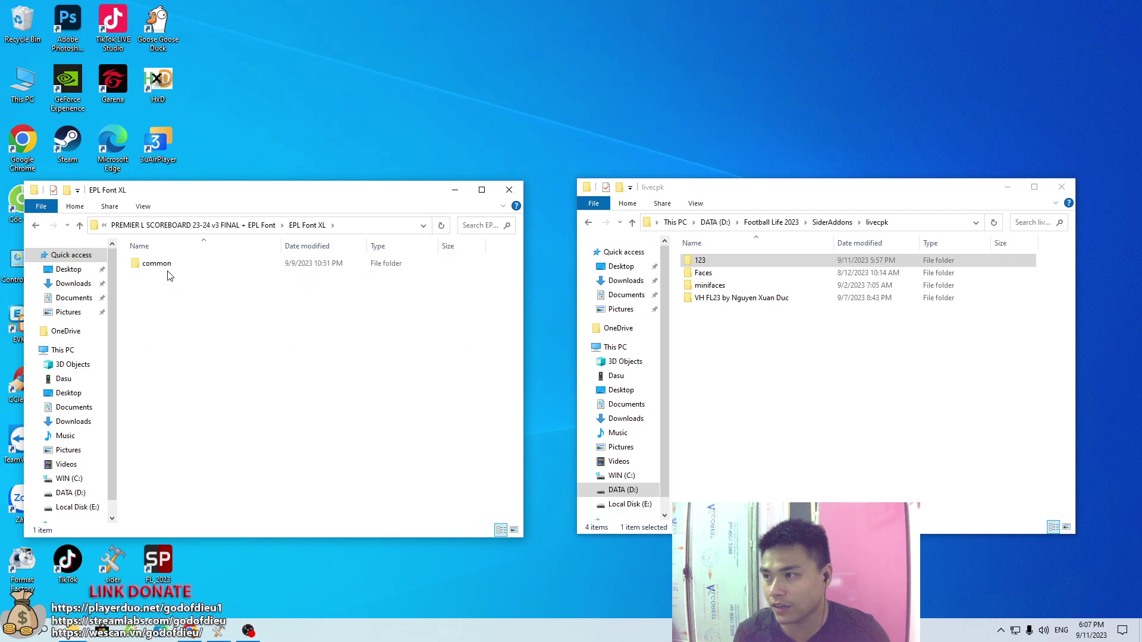
pyautogui.doubleClick(767, 260)
pyautogui.moveTo(156, 263); pyautogui.dragTo(743, 309)
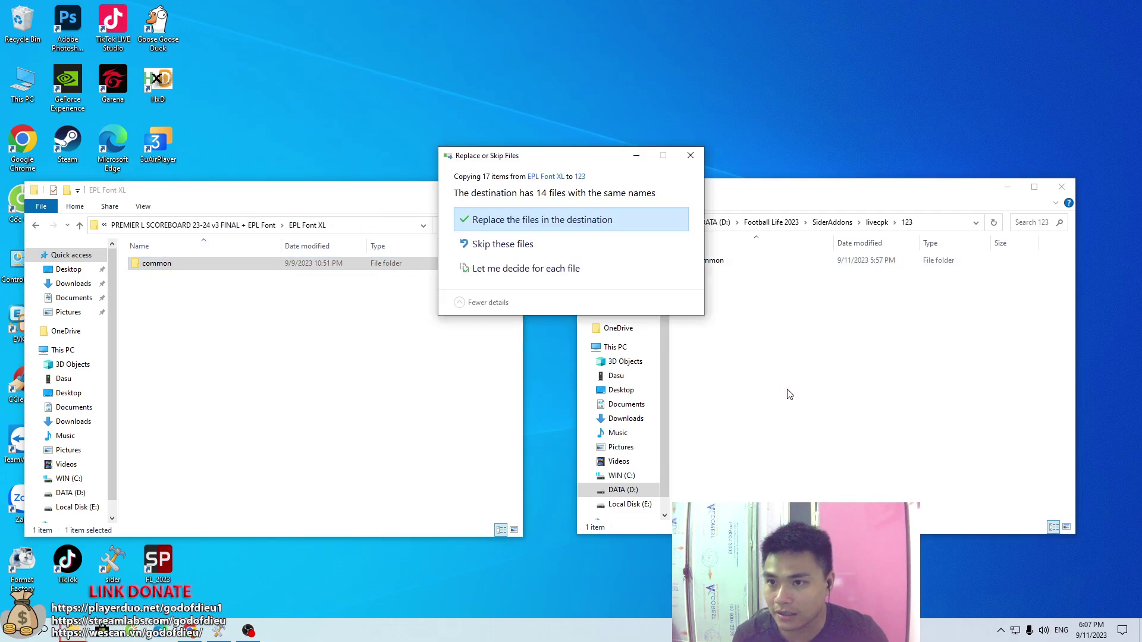
pyautogui.click(540, 220)
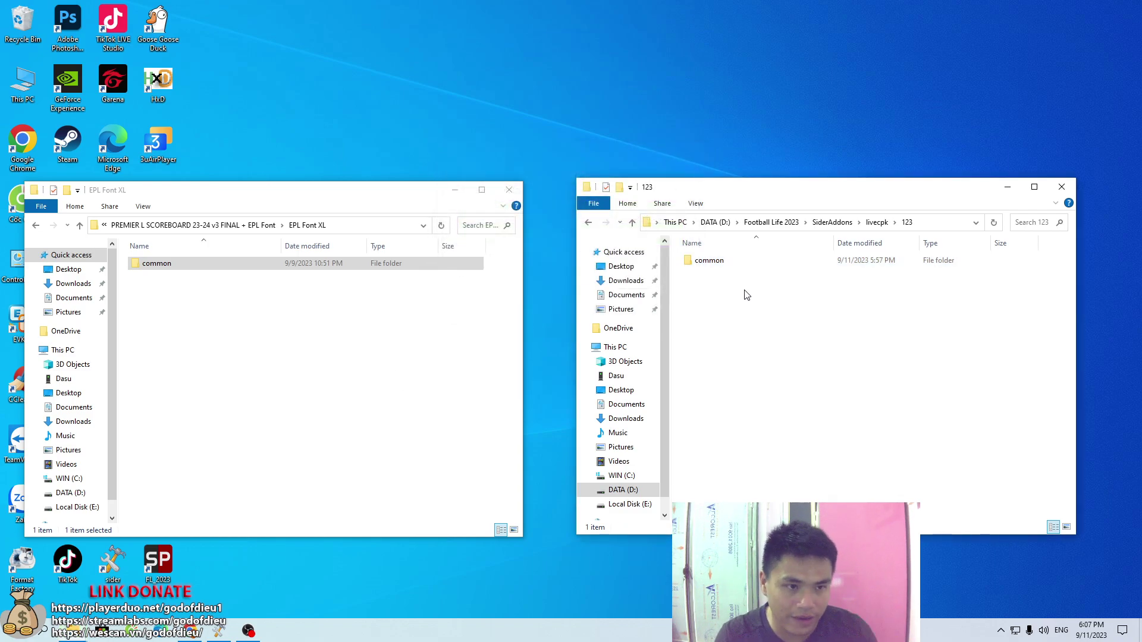
pyautogui.click(326, 364)
pyautogui.press('BackSpace')
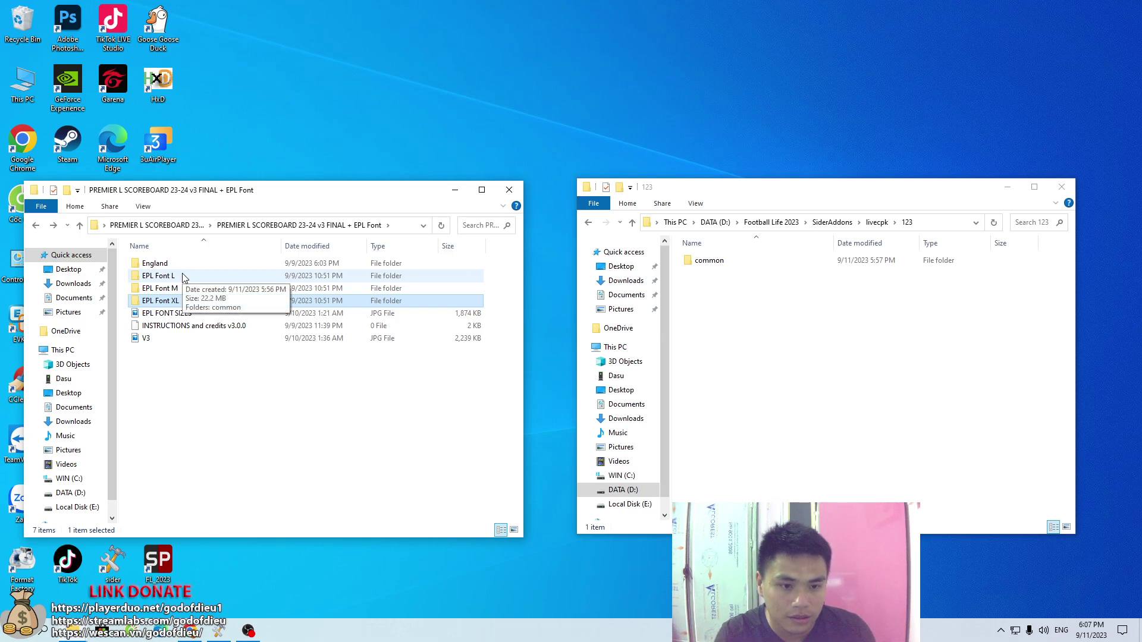
pyautogui.click(869, 319)
pyautogui.press('BackSpace')
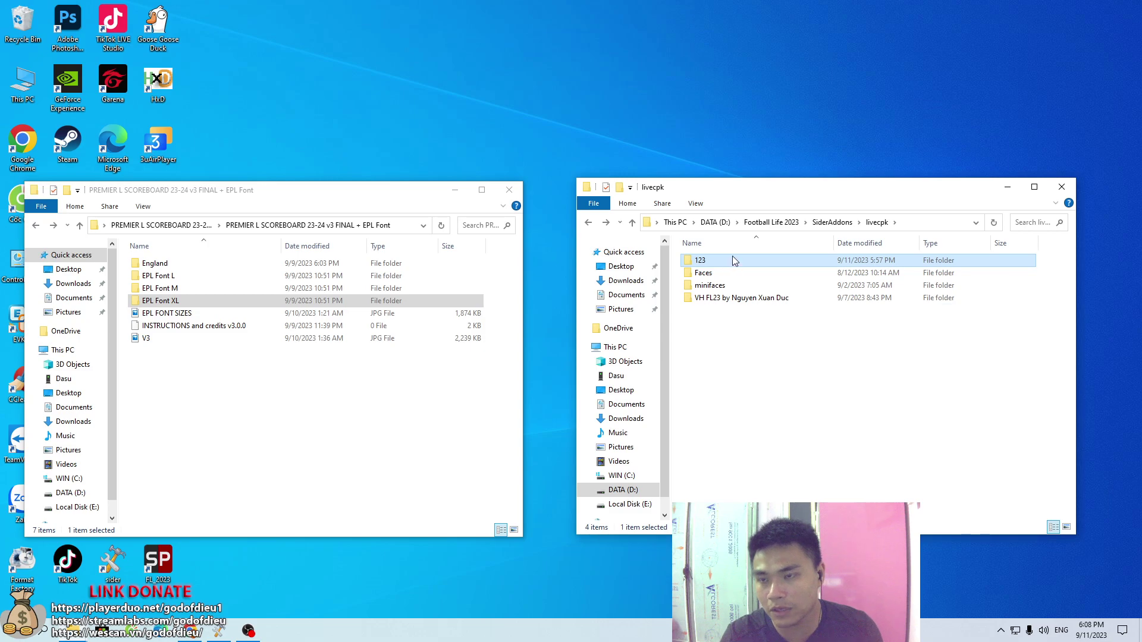
# Step: Open the sider settings file in SiderAddons and highlight the EPL Font XL folder name in its last cpk.root line
pyautogui.press('BackSpace')
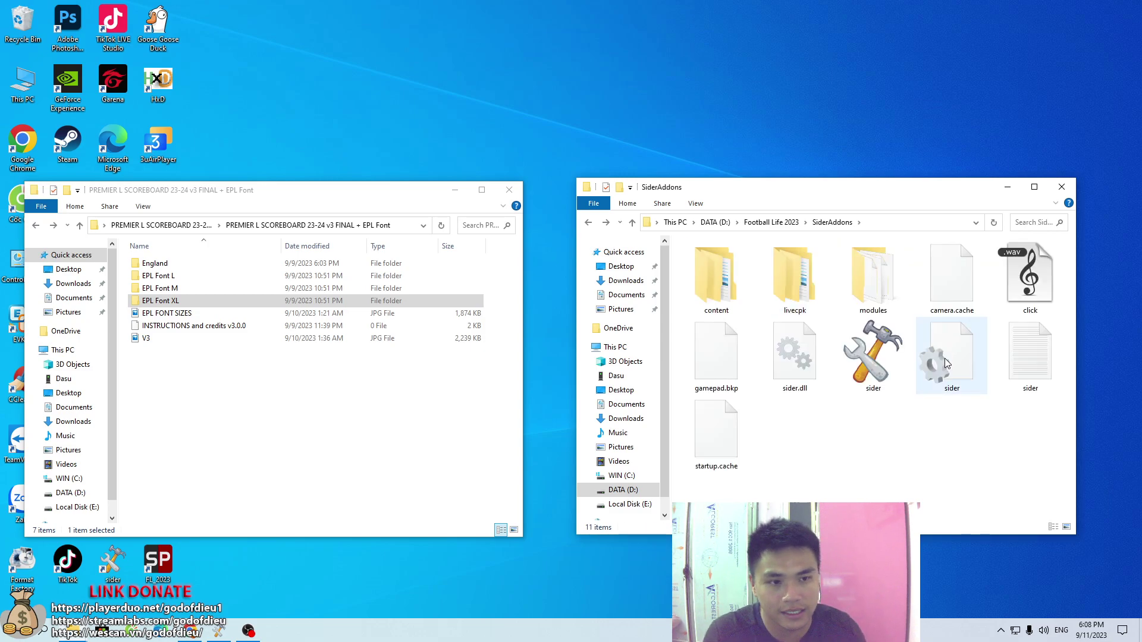
pyautogui.doubleClick(947, 364)
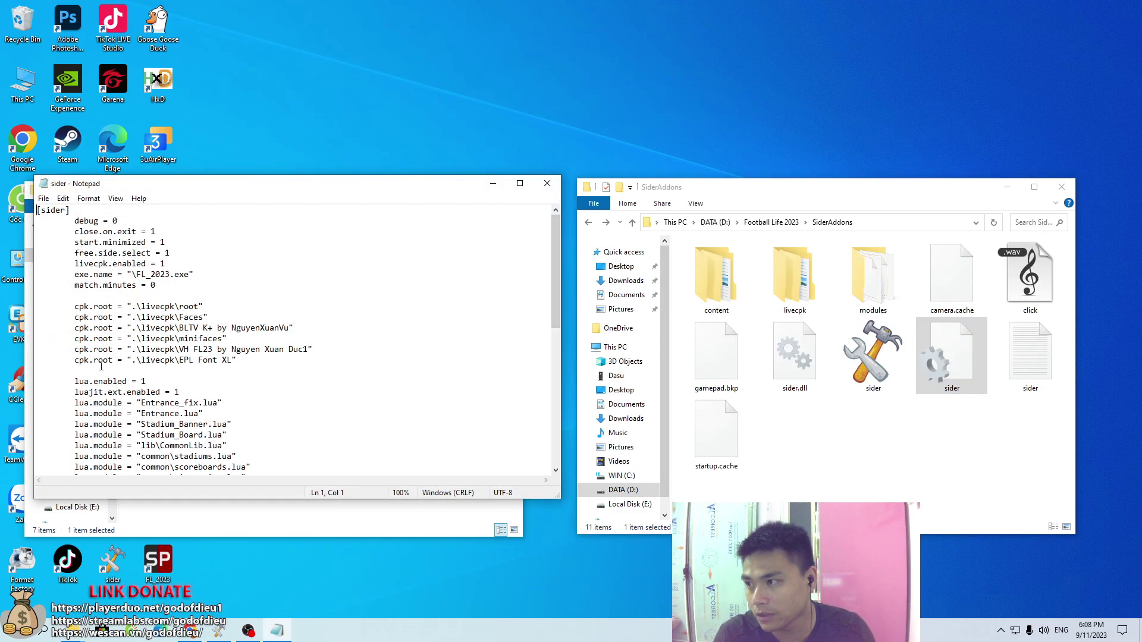
pyautogui.moveTo(74, 356); pyautogui.dragTo(311, 359)
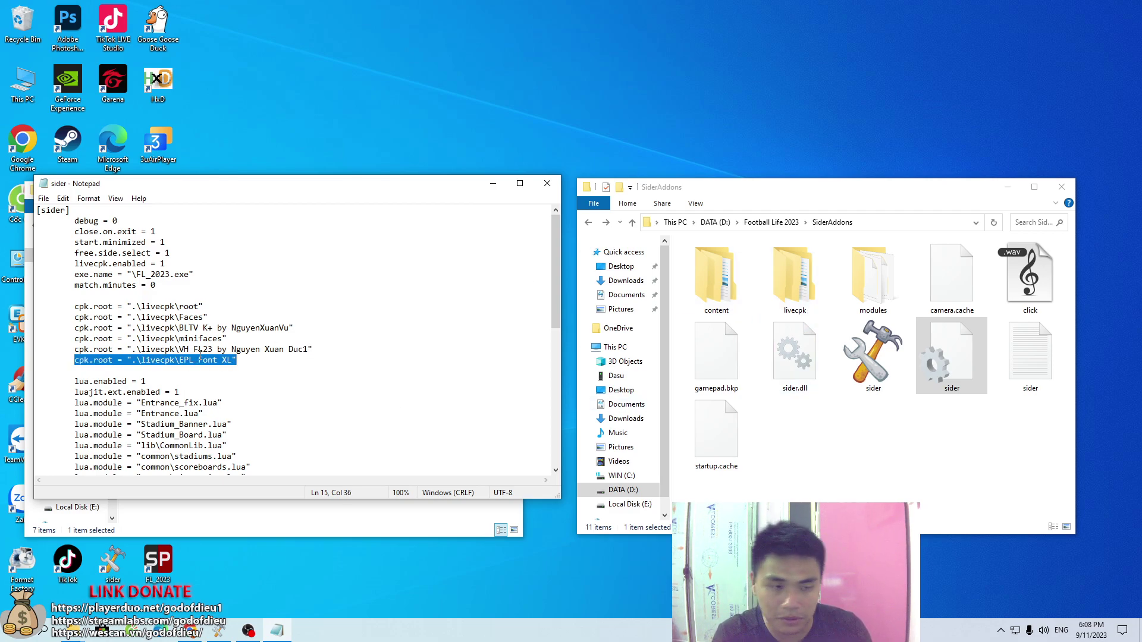
pyautogui.click(183, 361)
pyautogui.moveTo(180, 361); pyautogui.dragTo(228, 363)
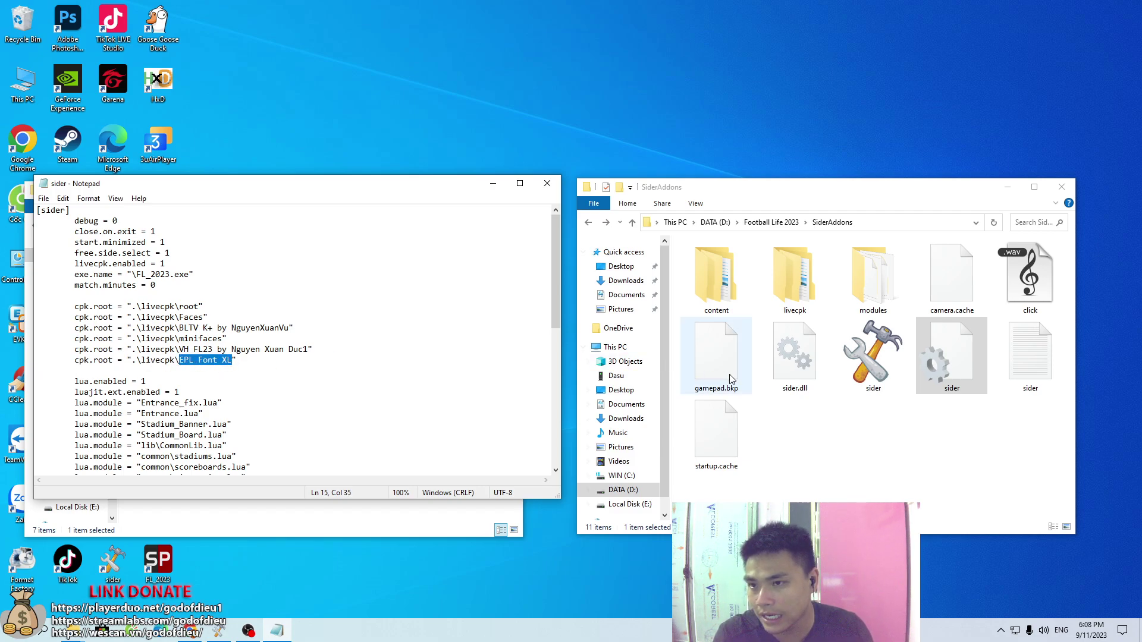
# Step: Open livecpk, try 123 as the folder name in the last cpk.root line, and restore EPL Font XL
pyautogui.doubleClick(809, 266)
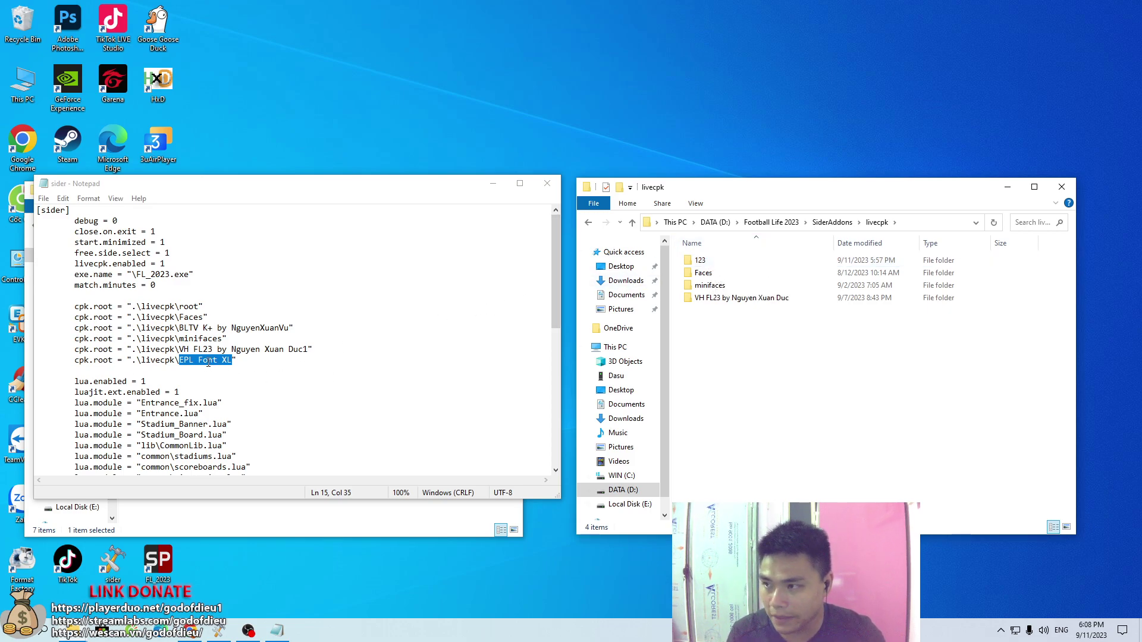
pyautogui.moveTo(234, 360); pyautogui.dragTo(178, 361)
pyautogui.write('123')
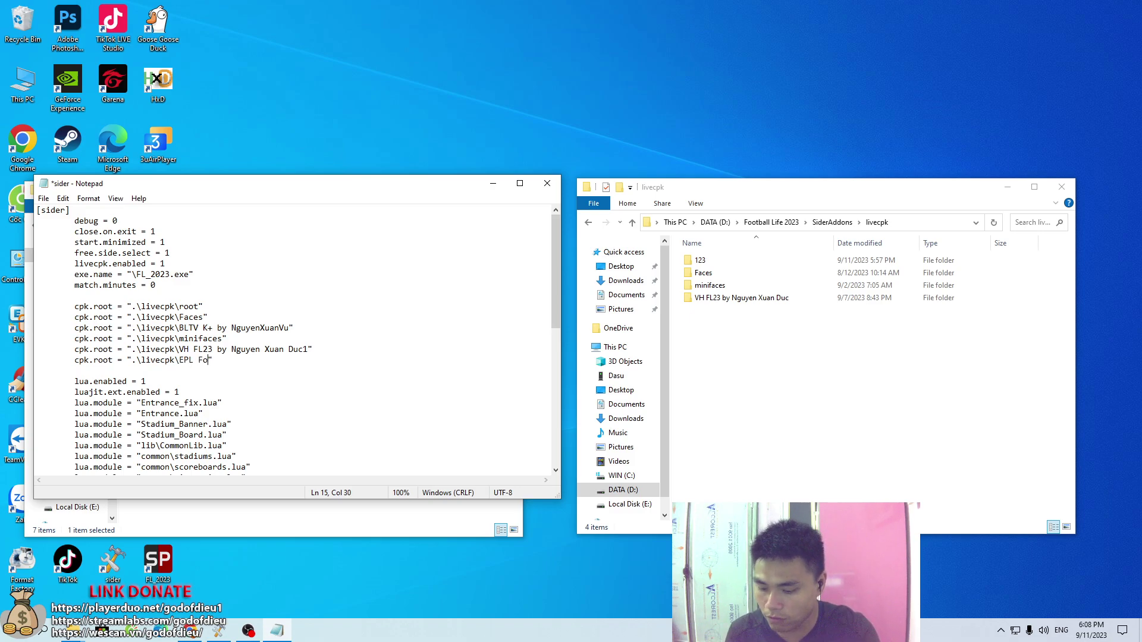
# Step: Rename the 123 folder inside livecpk to EPL Font XL
pyautogui.click(730, 266)
pyautogui.press('F2')
pyautogui.write('EP')
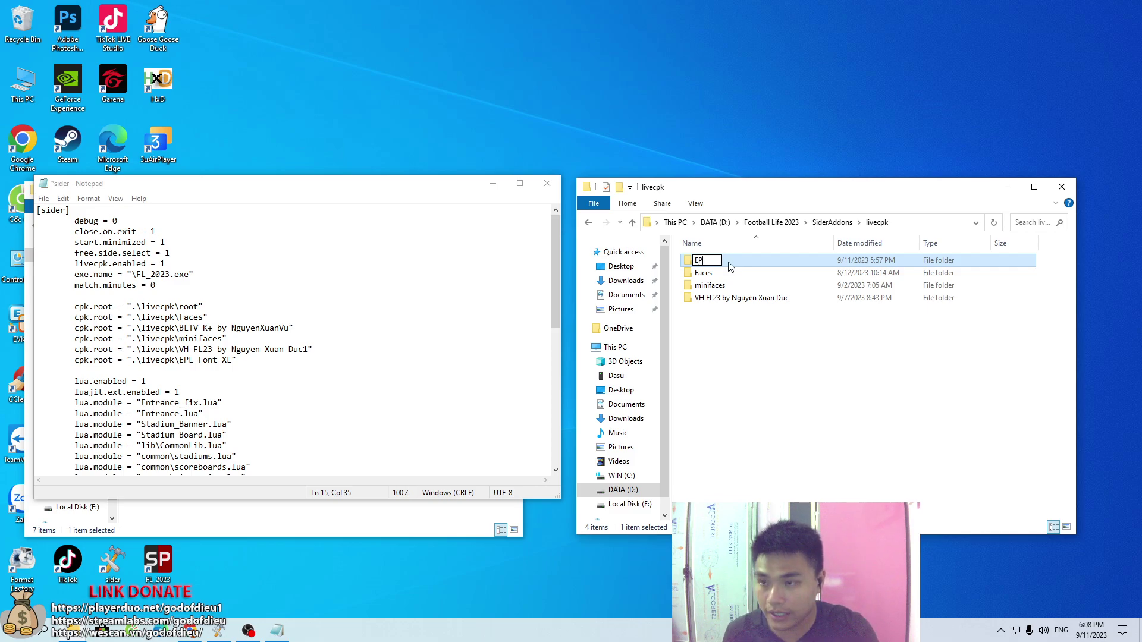
pyautogui.write('L Font XL')
pyautogui.press('Return')
pyautogui.click(819, 421)
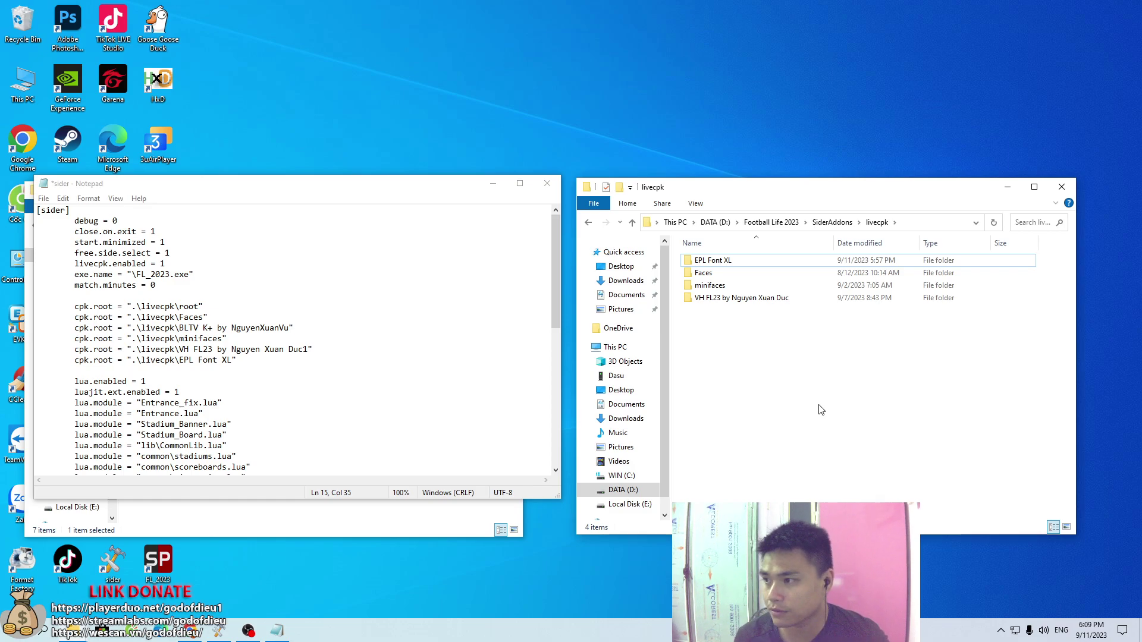
# Step: Compare the EPL Font XL and VH FL23 cpk.root lines in the sider file with the folders inside livecpk
pyautogui.press('BackSpace')
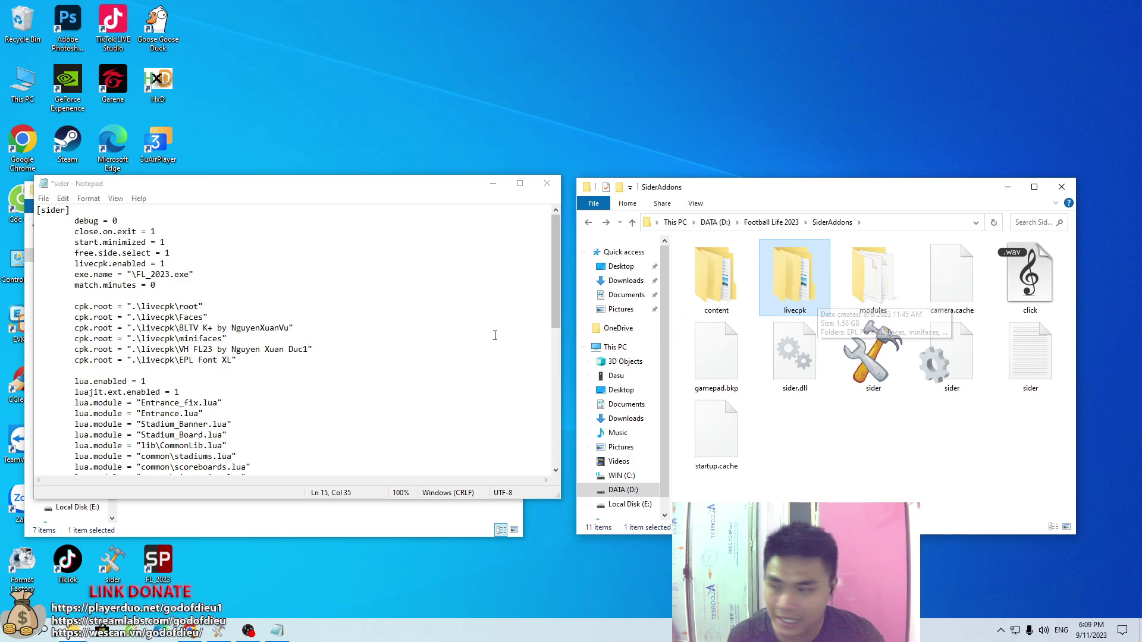
pyautogui.moveTo(75, 360); pyautogui.dragTo(184, 364)
pyautogui.click(223, 364)
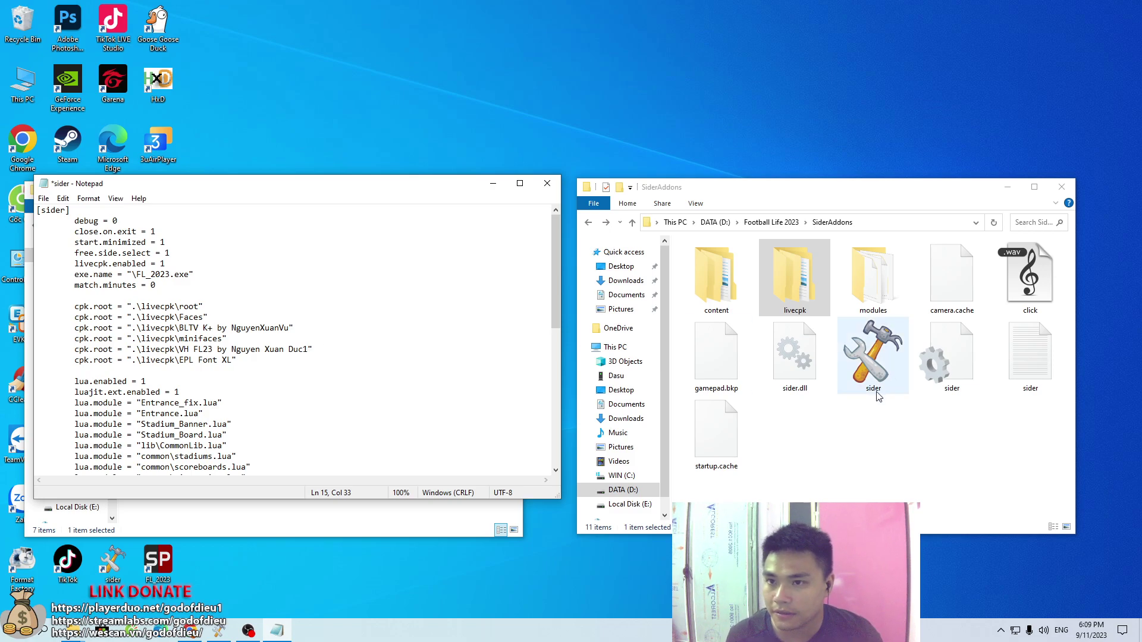
pyautogui.doubleClick(794, 279)
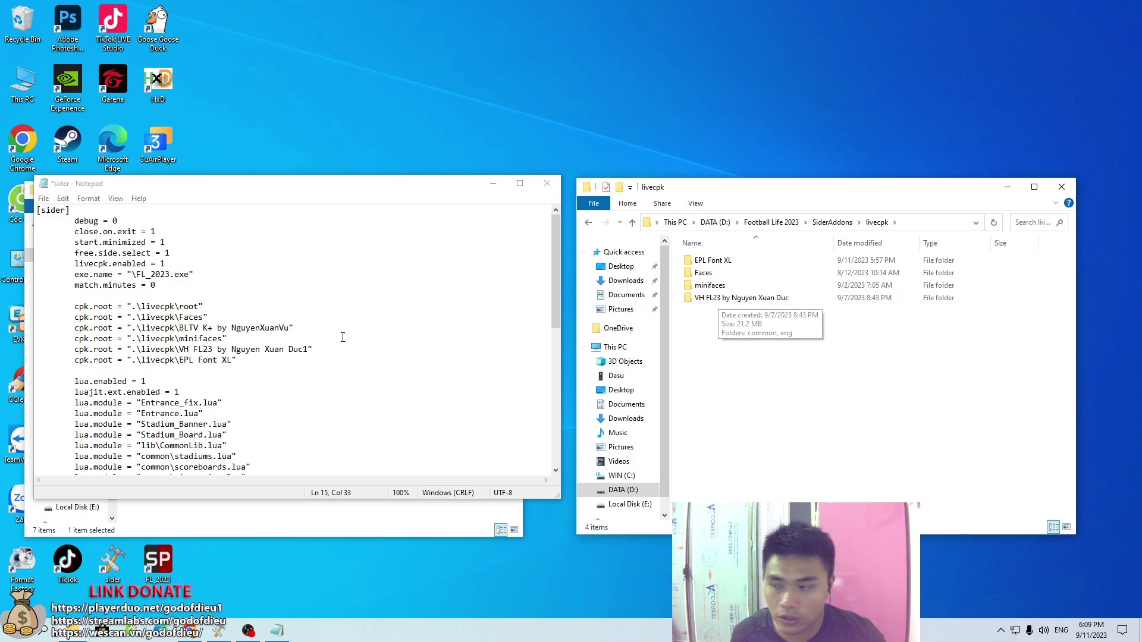
pyautogui.moveTo(55, 345); pyautogui.dragTo(305, 353)
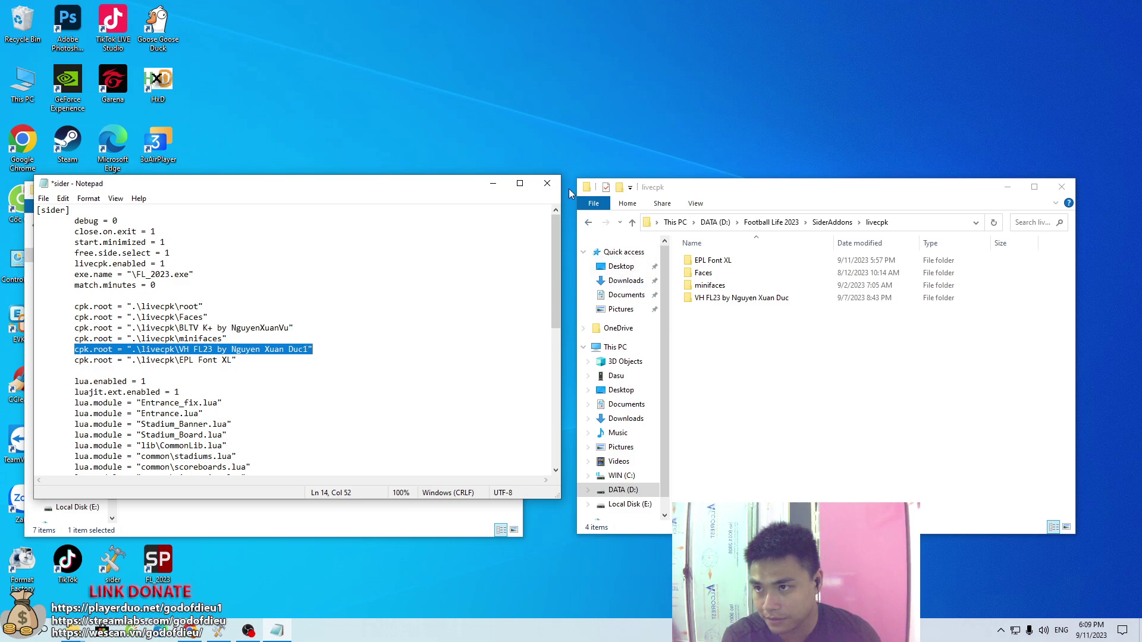
# Step: Save and close the sider settings file, and close the livecpk and scoreboard pack folder windows
pyautogui.click(63, 198)
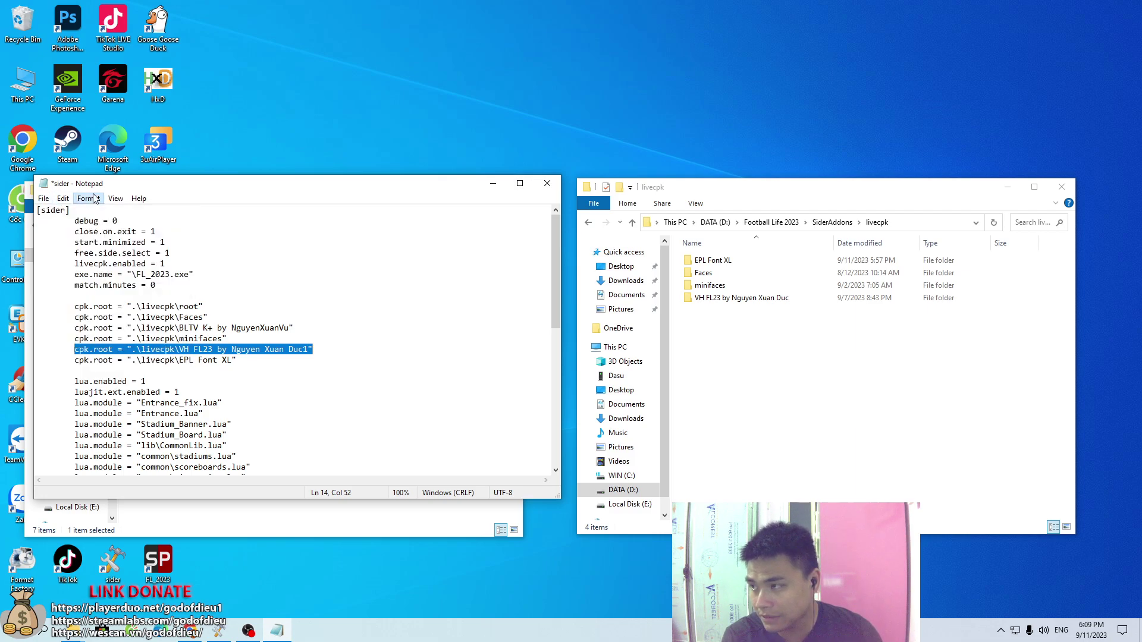
pyautogui.click(45, 200)
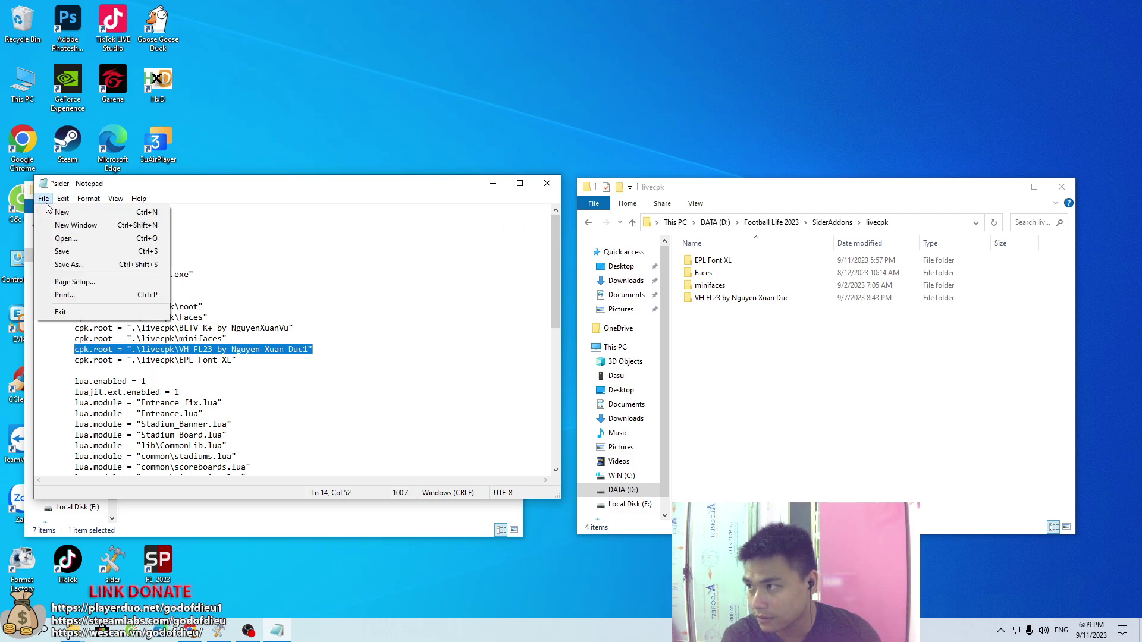
pyautogui.click(62, 252)
pyautogui.click(546, 183)
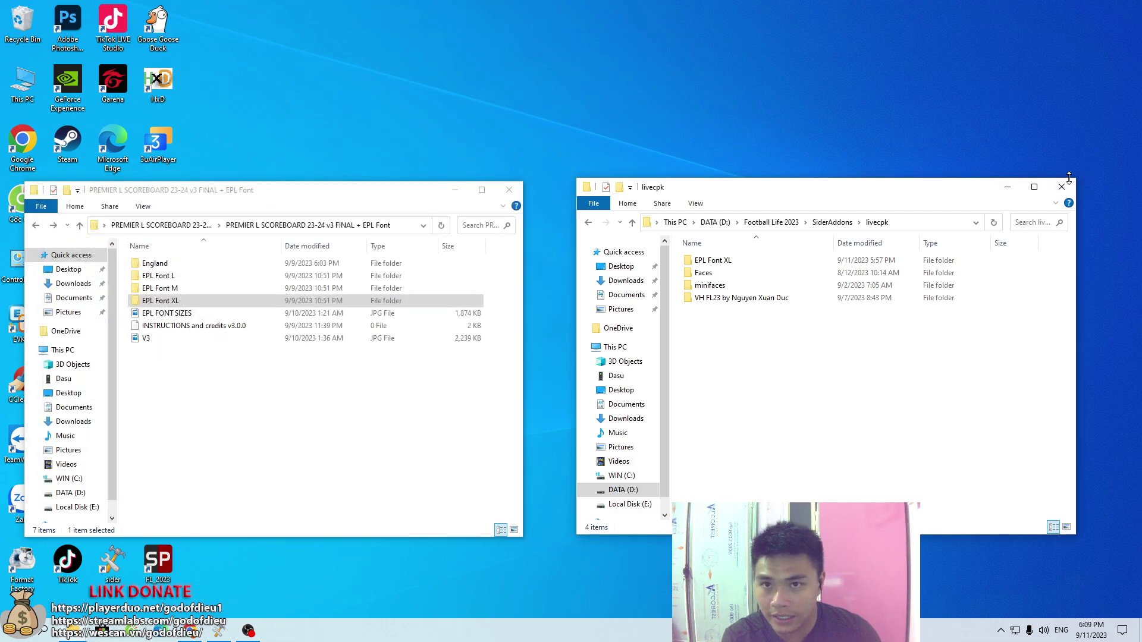
pyautogui.click(1062, 187)
pyautogui.click(509, 190)
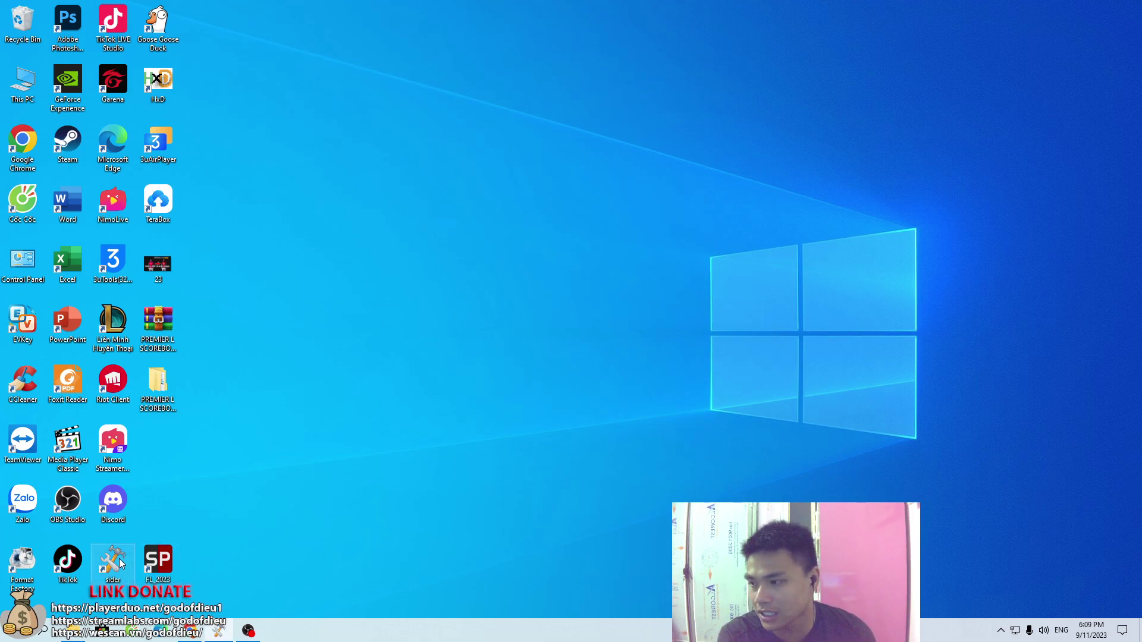
# Step: Launch Football Life 2023 from the desktop and continue the saved Premier League competition
pyautogui.doubleClick(158, 561)
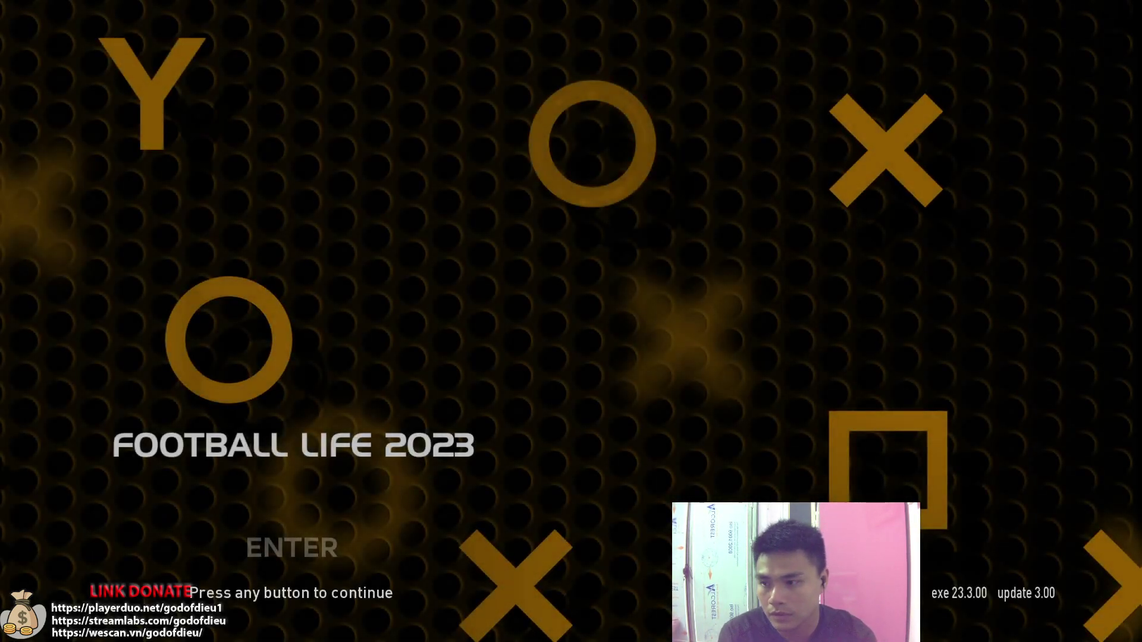
pyautogui.press('Return')
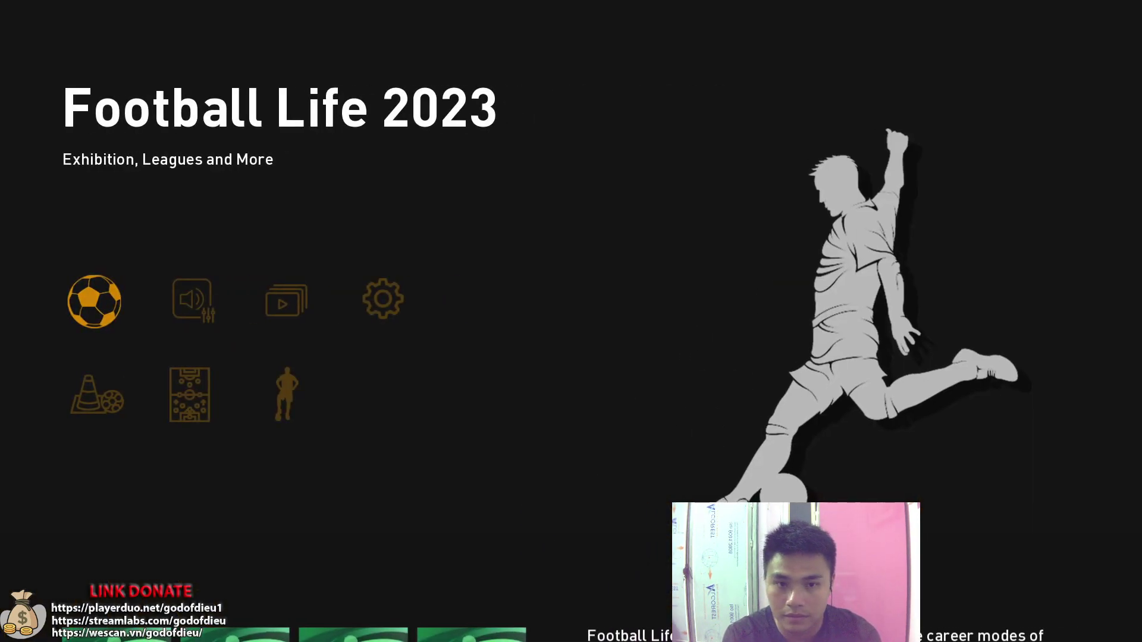
pyautogui.press('Down')
pyautogui.press('Up')
pyautogui.press('Return')
pyautogui.press('Down')
pyautogui.press('Down')
pyautogui.press('Down')
pyautogui.press('Down')
pyautogui.press('Down')
pyautogui.press('Down')
pyautogui.press('Up')
pyautogui.press('Up')
pyautogui.press('Return')
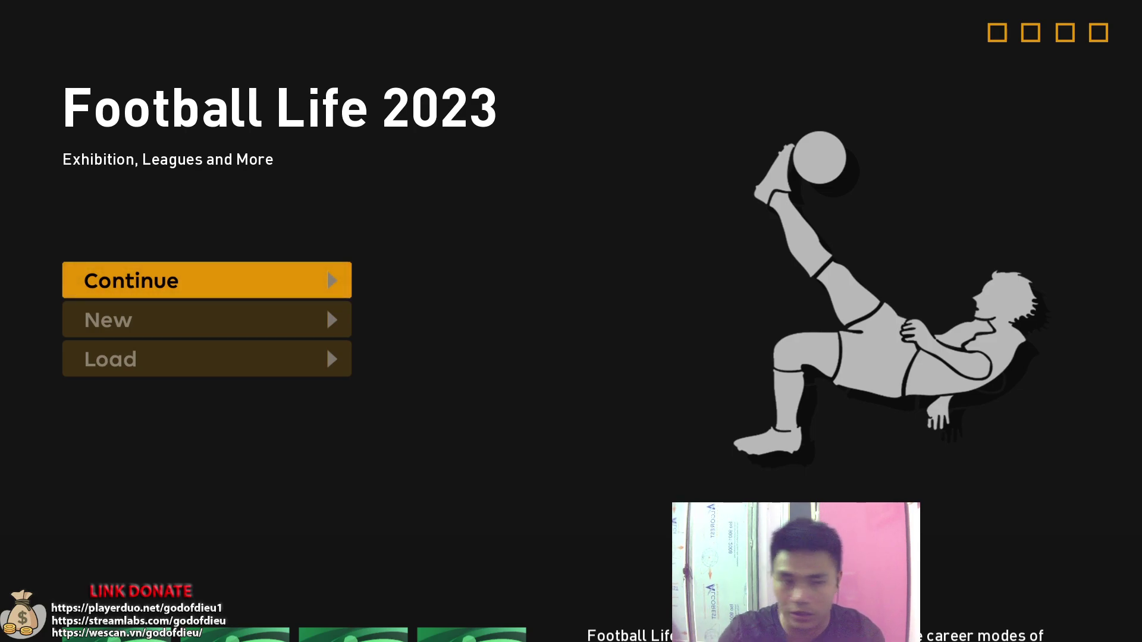
pyautogui.press('Return')
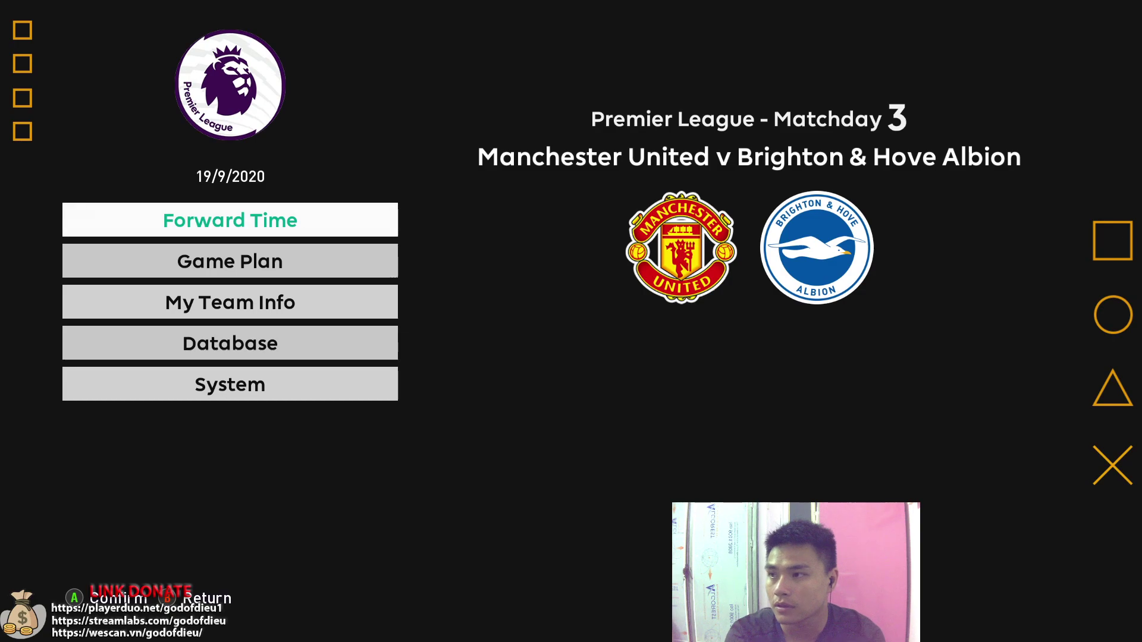
# Step: Advance to Matchday 3 and kick off Manchester United v Brighton & Hove Albion to show the scoreboard
pyautogui.press('Return')
pyautogui.press('Return')
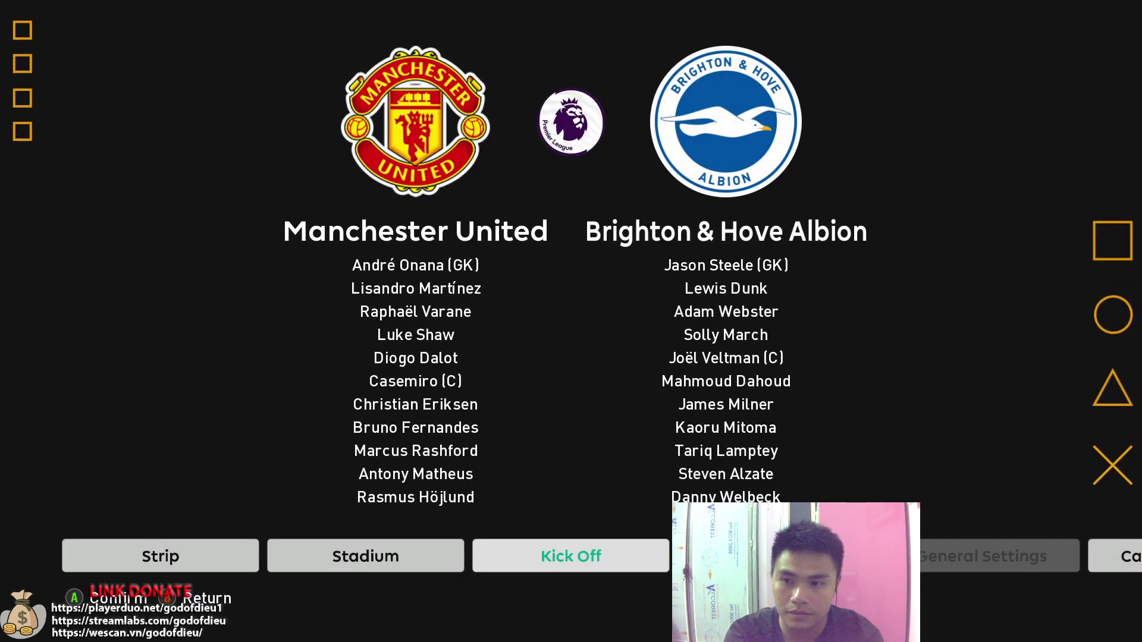
pyautogui.press('Return')
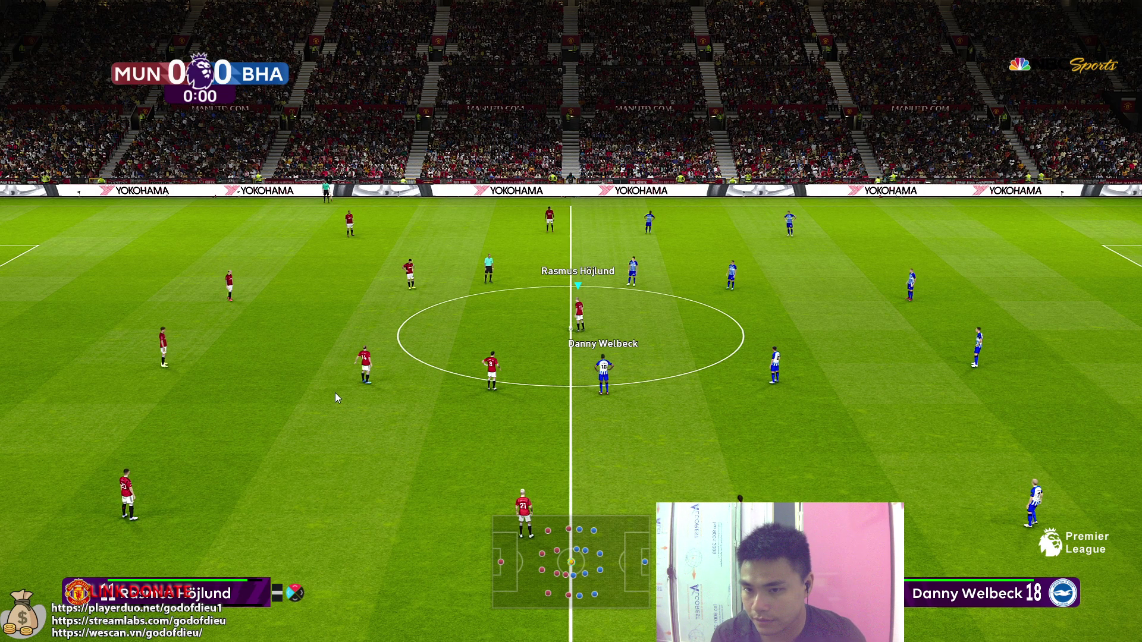
# Step: Leave the match for the desktop, open SiderAddons in the game's folder, and check the VH FL23 line in the sider settings file
pyautogui.press('super+d')
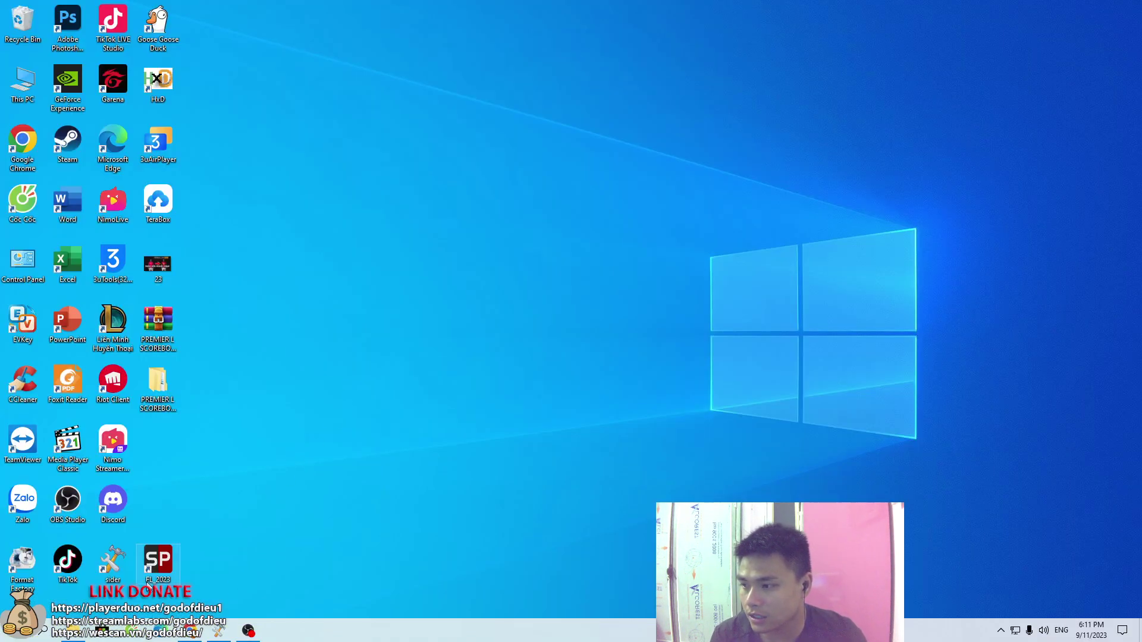
pyautogui.rightClick(159, 569)
pyautogui.click(80, 309)
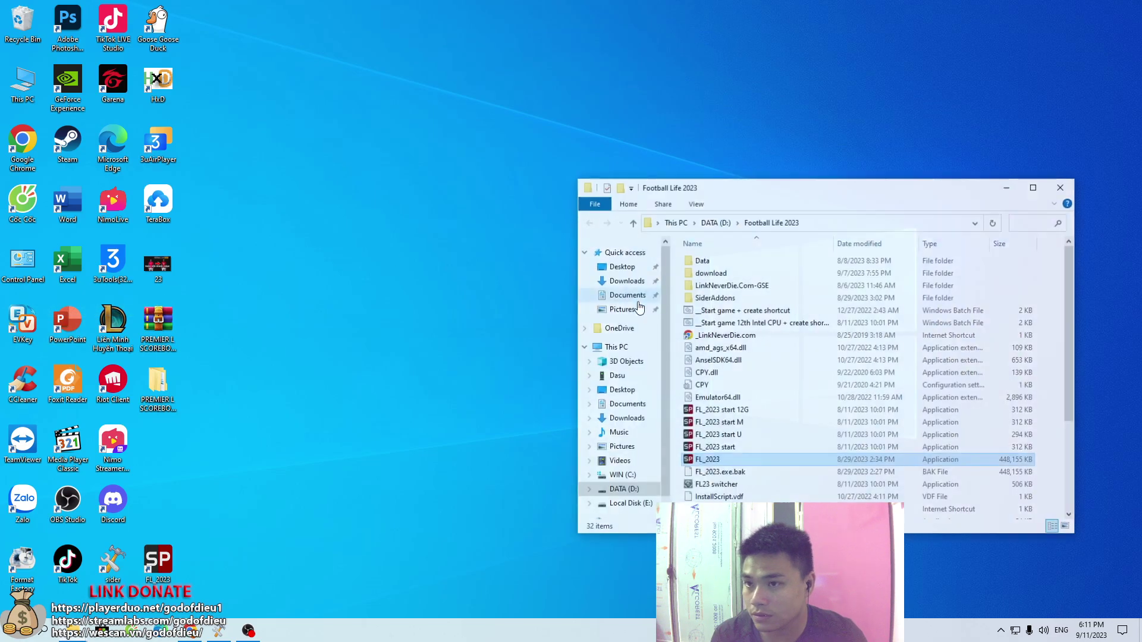
pyautogui.click(764, 274)
pyautogui.doubleClick(748, 304)
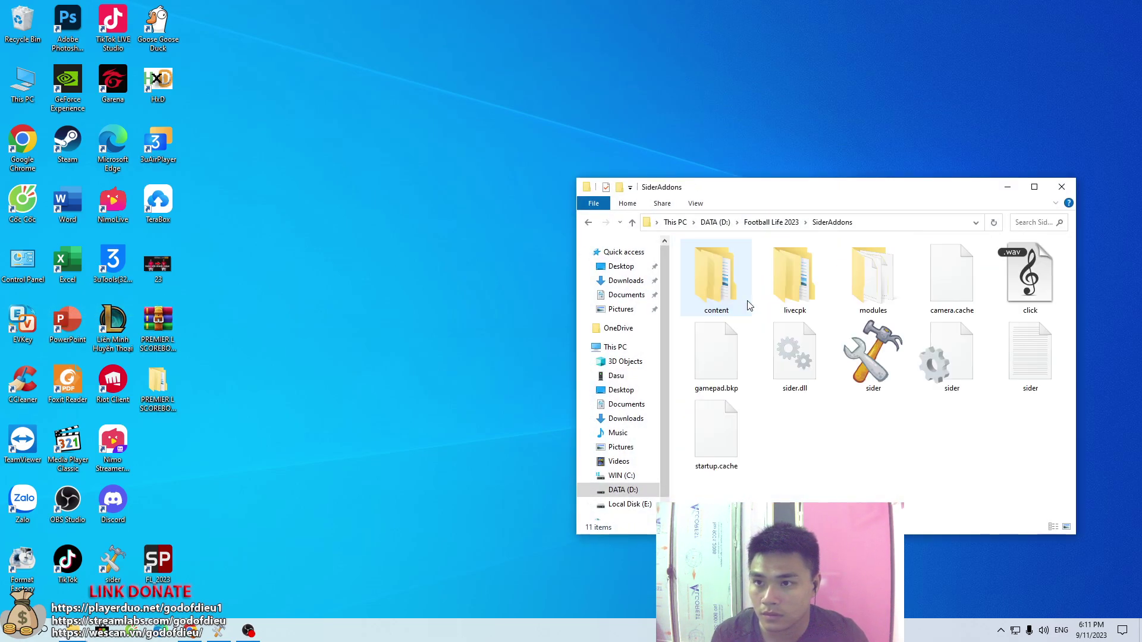
pyautogui.doubleClick(950, 356)
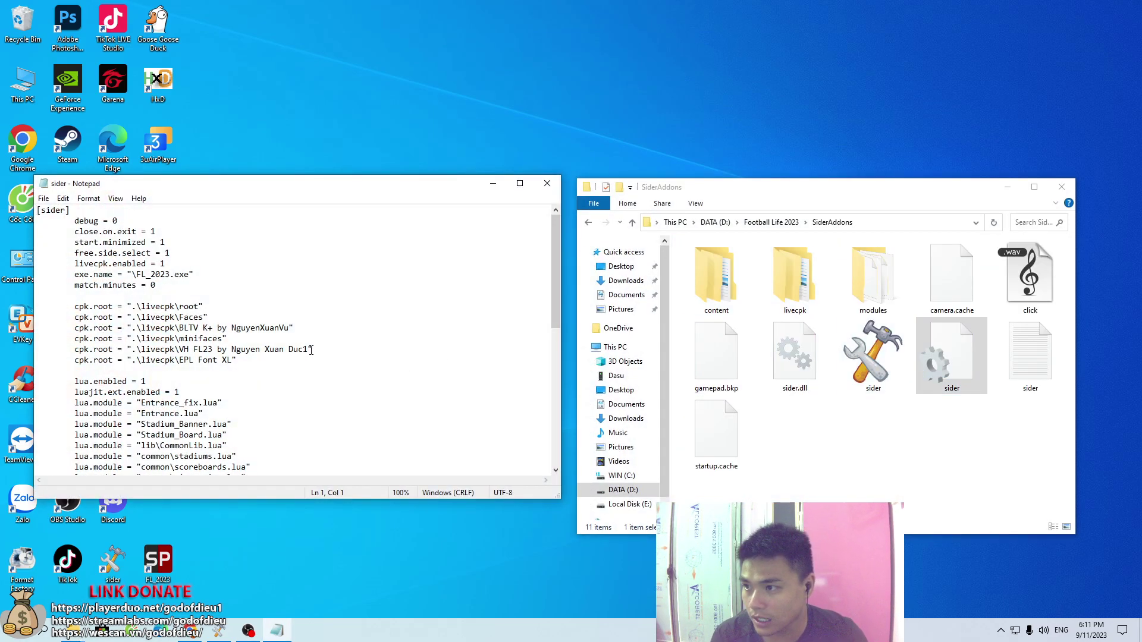
pyautogui.click(547, 183)
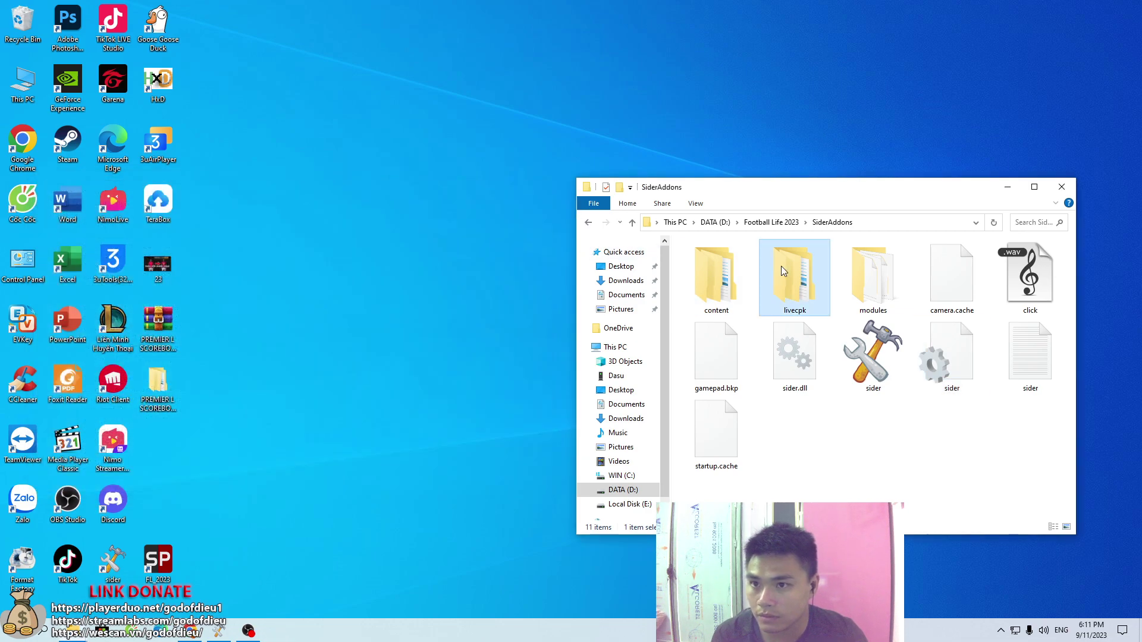
# Step: Append 1 to the name of the VH FL23 folder inside livecpk
pyautogui.doubleClick(794, 278)
pyautogui.click(778, 299)
pyautogui.click(780, 298)
pyautogui.click(796, 298)
pyautogui.write('1')
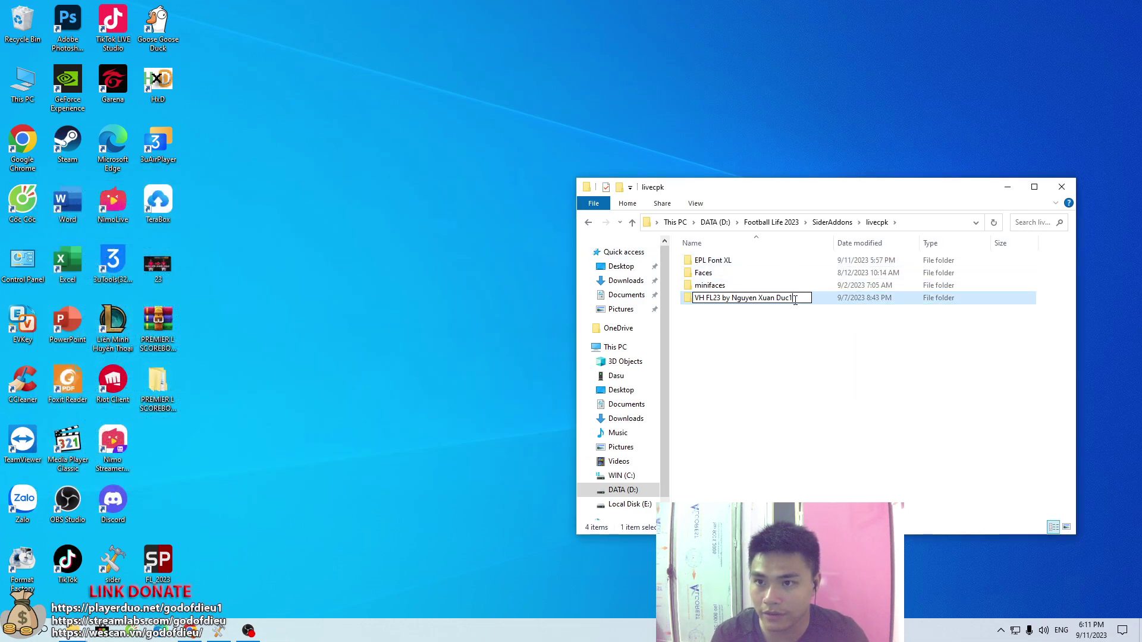
pyautogui.click(809, 358)
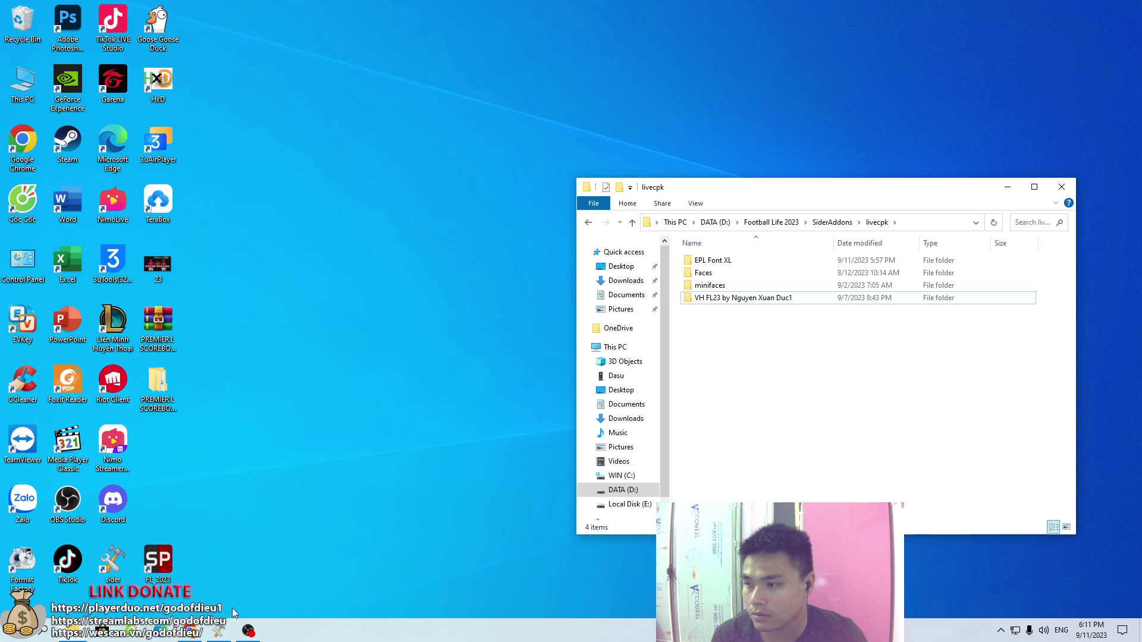
# Step: Relaunch Football Life 2023 and continue the saved Premier League competition from the Vietnamese menus
pyautogui.doubleClick(171, 569)
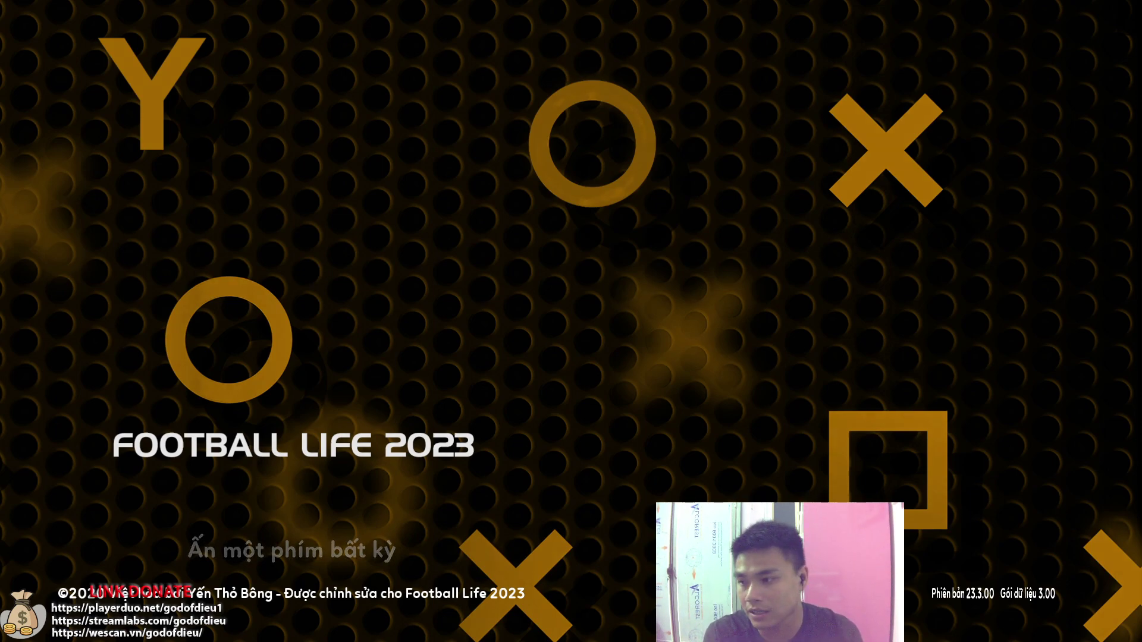
pyautogui.press('Return')
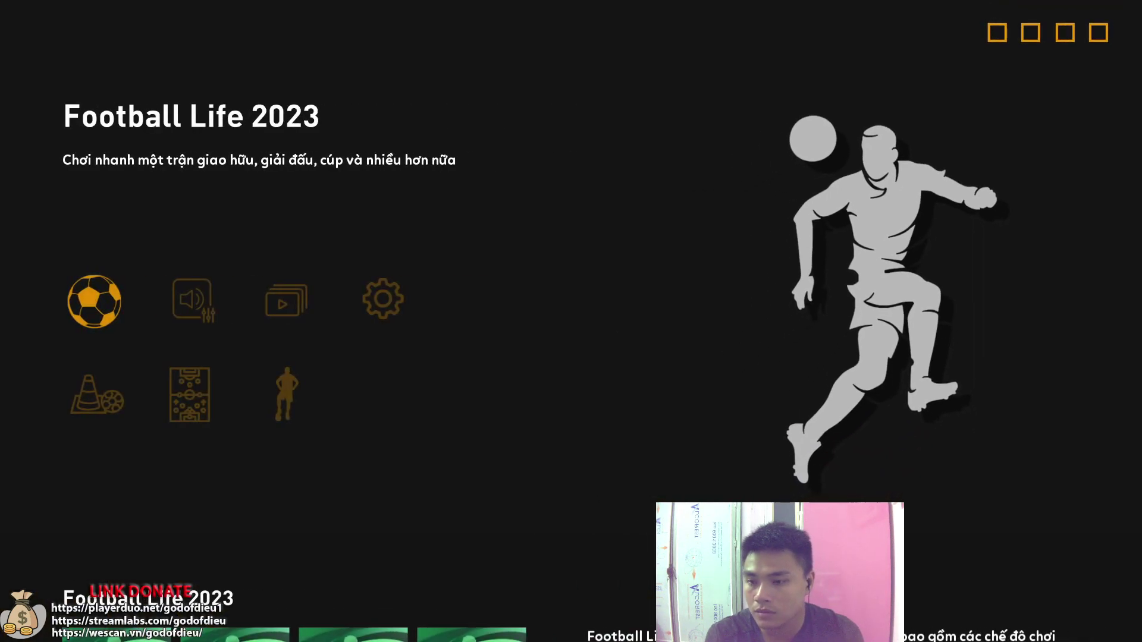
pyautogui.press('Return')
pyautogui.press('Down')
pyautogui.press('Down')
pyautogui.press('Down')
pyautogui.press('Down')
pyautogui.press('Down')
pyautogui.press('Down')
pyautogui.press('Down')
pyautogui.press('Down')
pyautogui.press('Return')
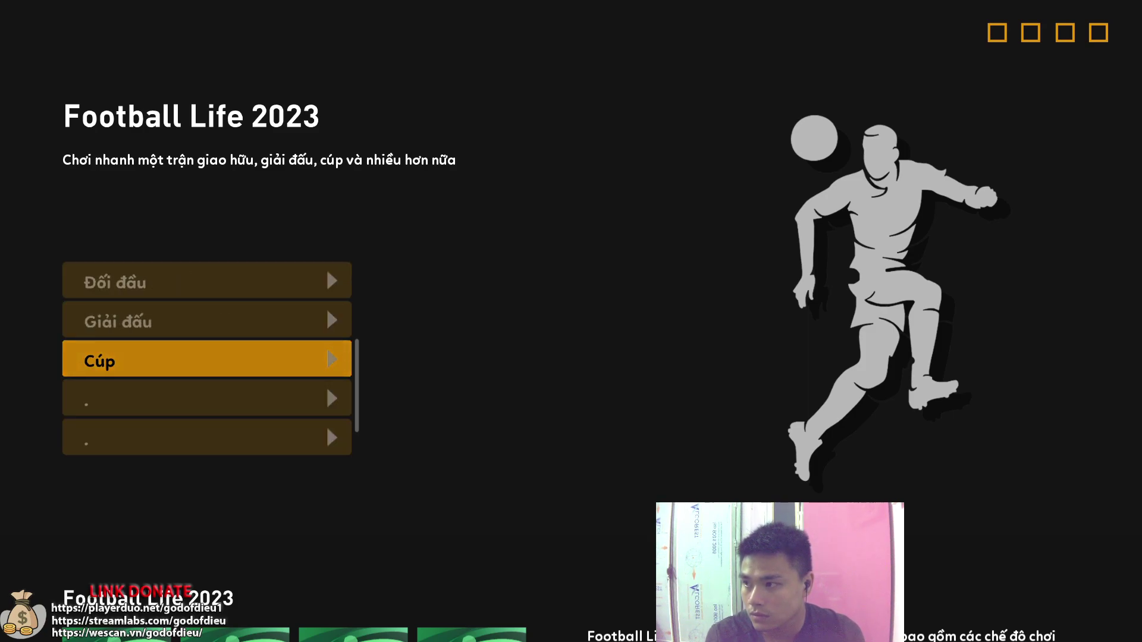
pyautogui.press('Return')
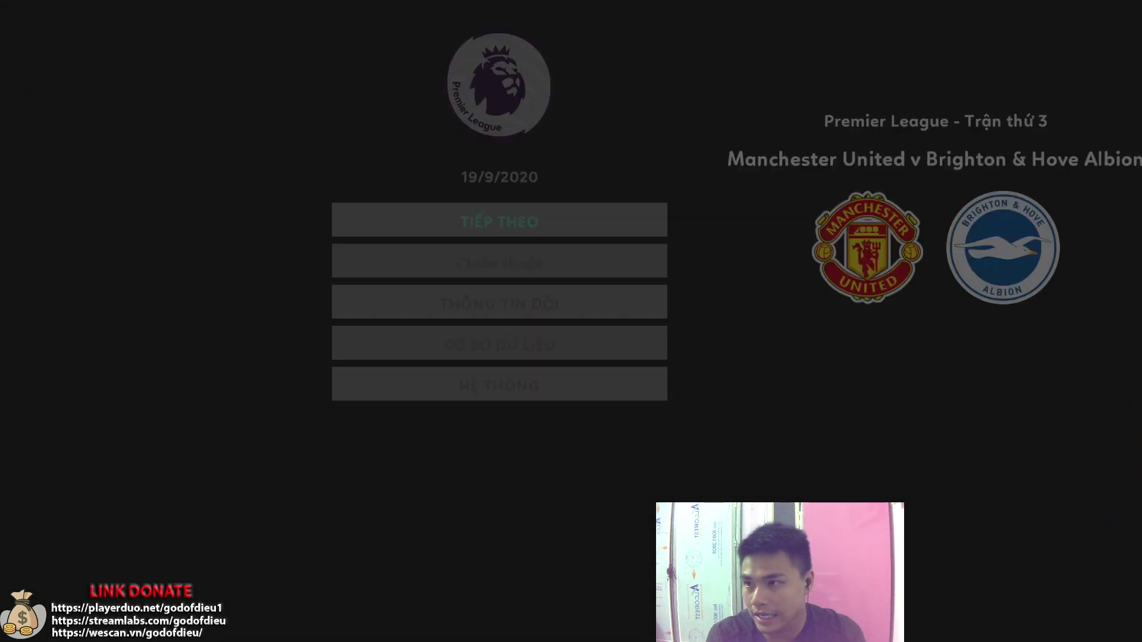
# Step: Advance to the Manchester United v Brighton & Hove Albion pre-match screen and display the sider overlay
pyautogui.press('Return')
pyautogui.press('Return')
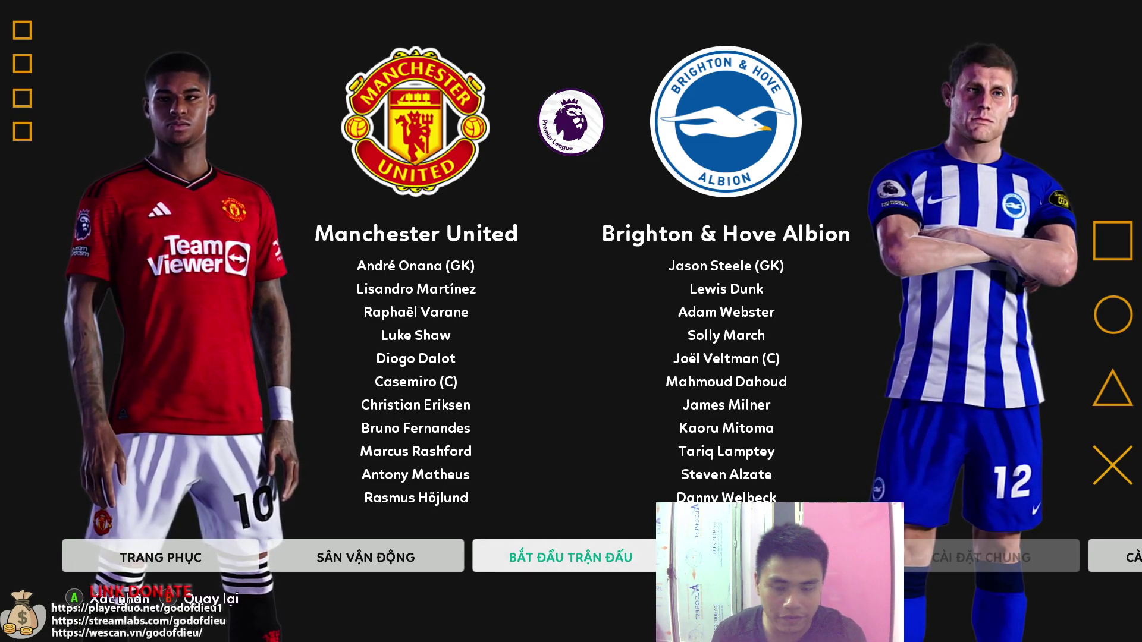
pyautogui.press('`')
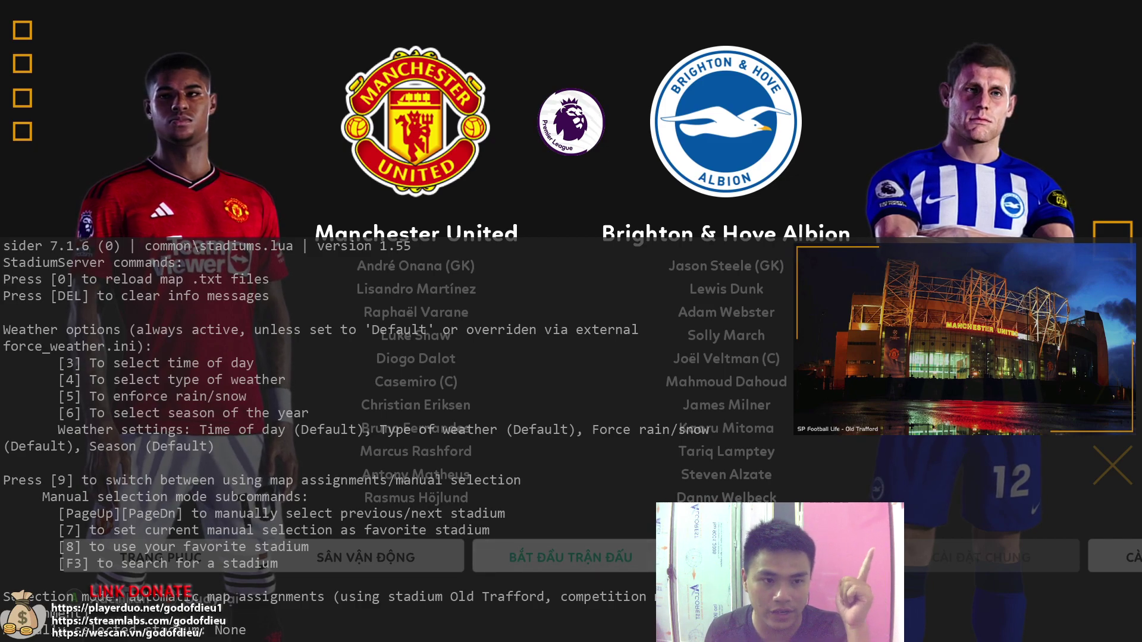
# Step: Switch the sider overlay to the ScoreboardServer module and set its selection mode to manual
pyautogui.press('1')
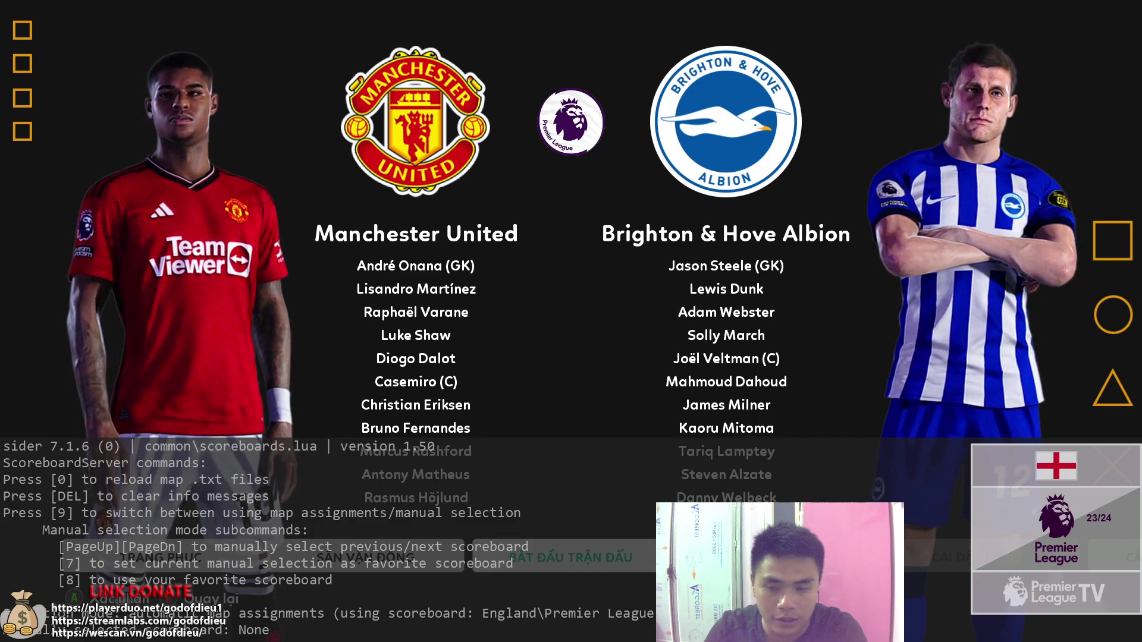
pyautogui.press('9')
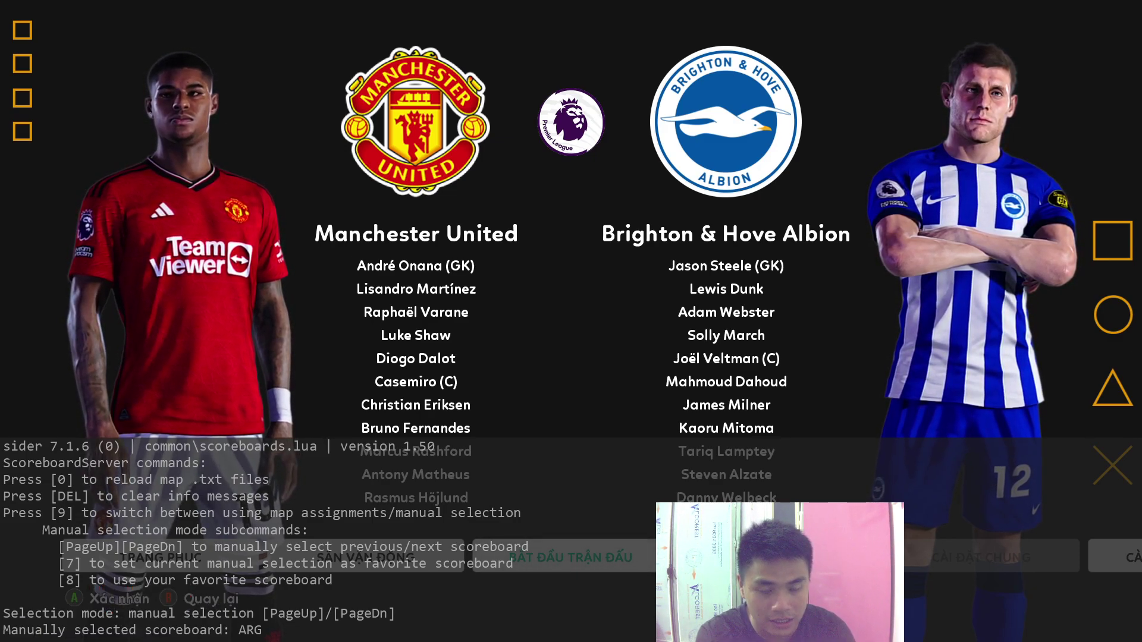
pyautogui.press('`')
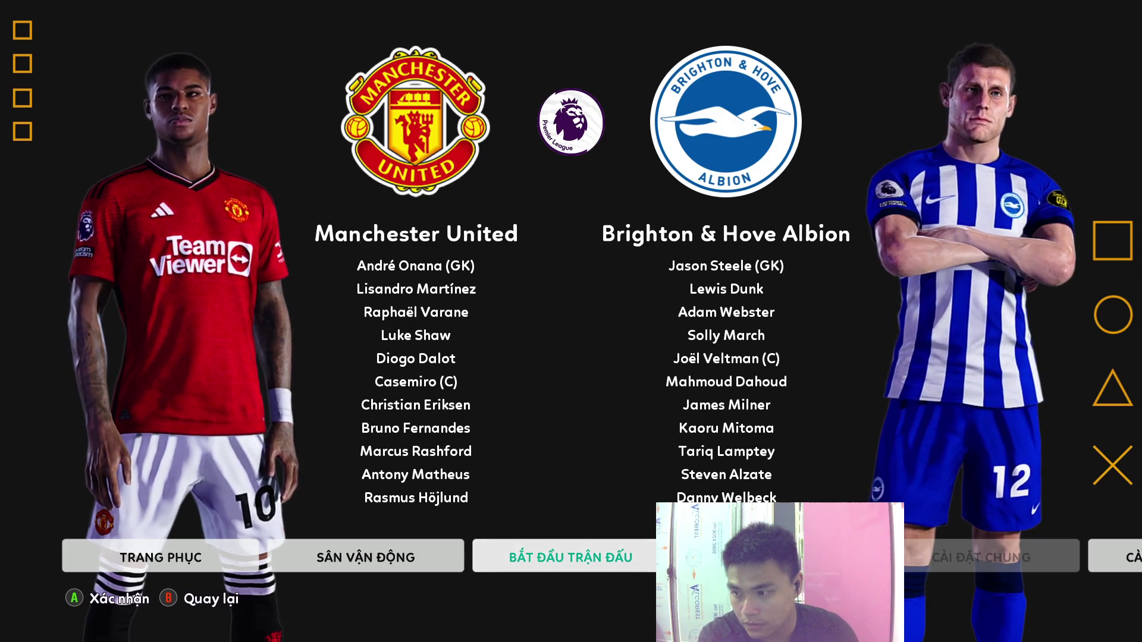
pyautogui.press('`')
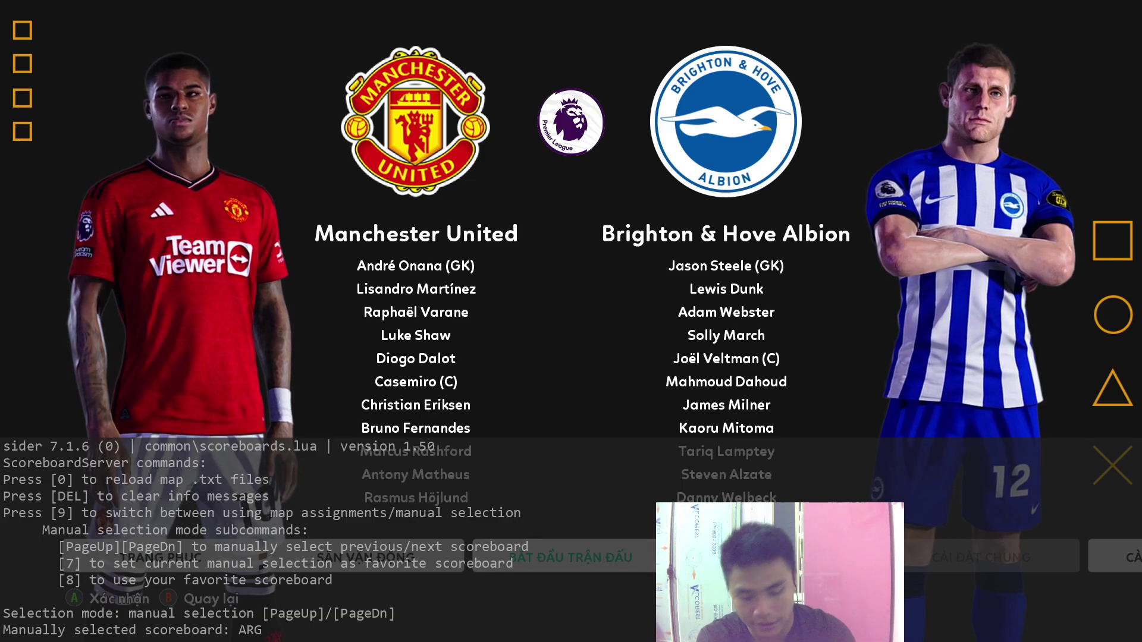
# Step: Advance the manual scoreboard selection through the list to England\Premier League RS 1S PREMIER
pyautogui.press('pagedown')
pyautogui.press('pagedown')
pyautogui.press('pagedown')
pyautogui.press('pagedown')
pyautogui.press('pagedown')
pyautogui.press('pagedown')
pyautogui.press('pagedown')
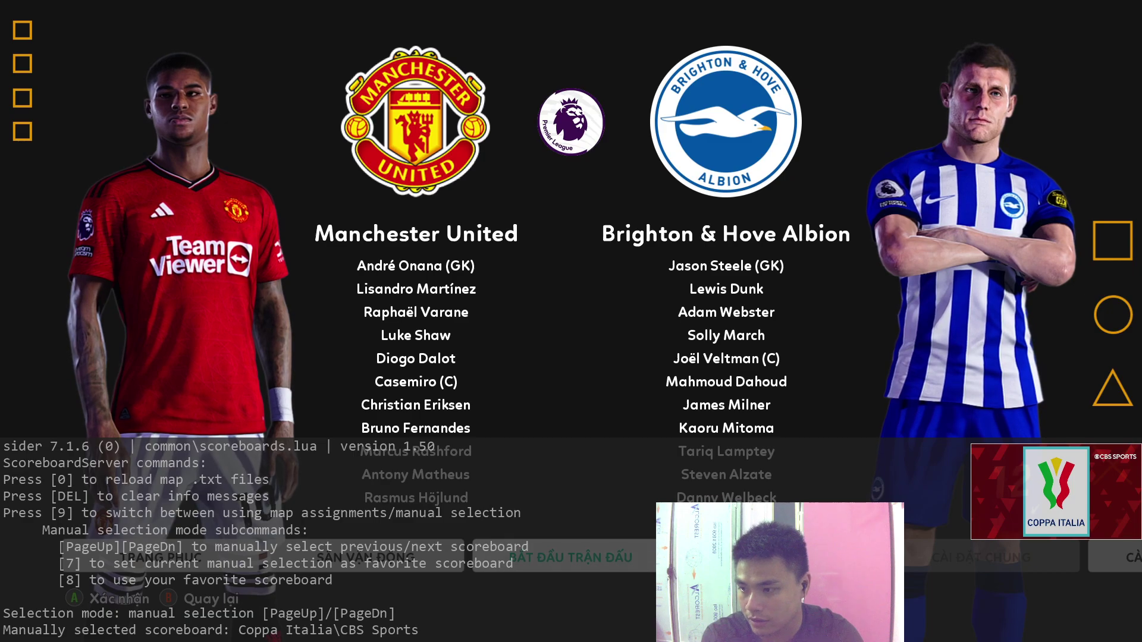
pyautogui.press('pagedown')
pyautogui.press('pagedown')
pyautogui.press('pageup')
pyautogui.press('pagedown')
pyautogui.press('pagedown')
pyautogui.press('pagedown')
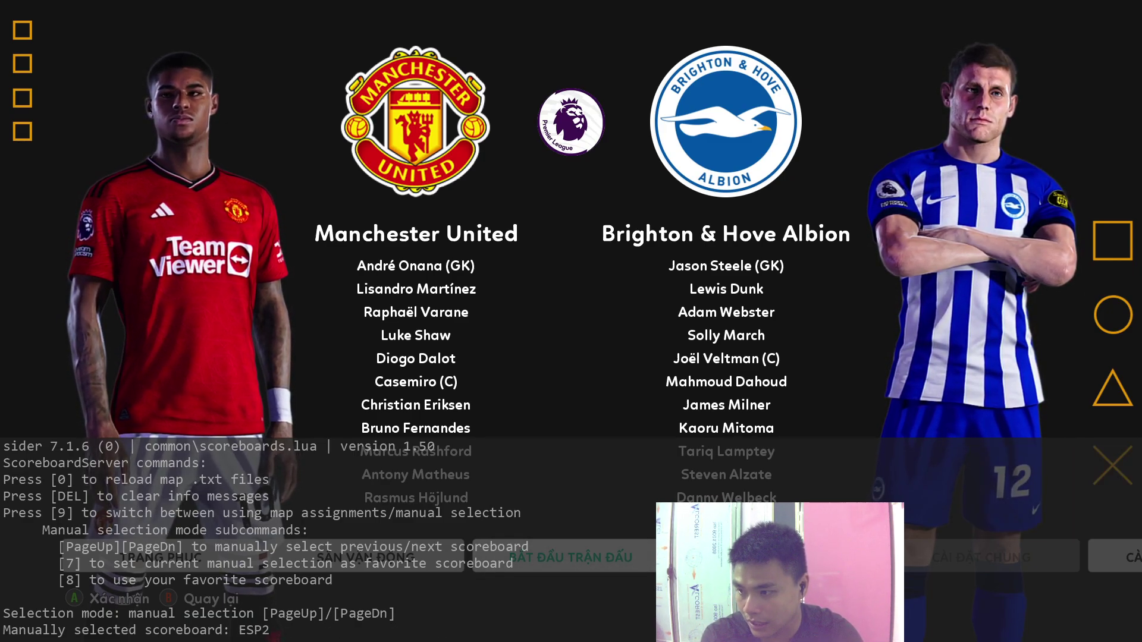
pyautogui.press('pagedown')
pyautogui.press('pagedown')
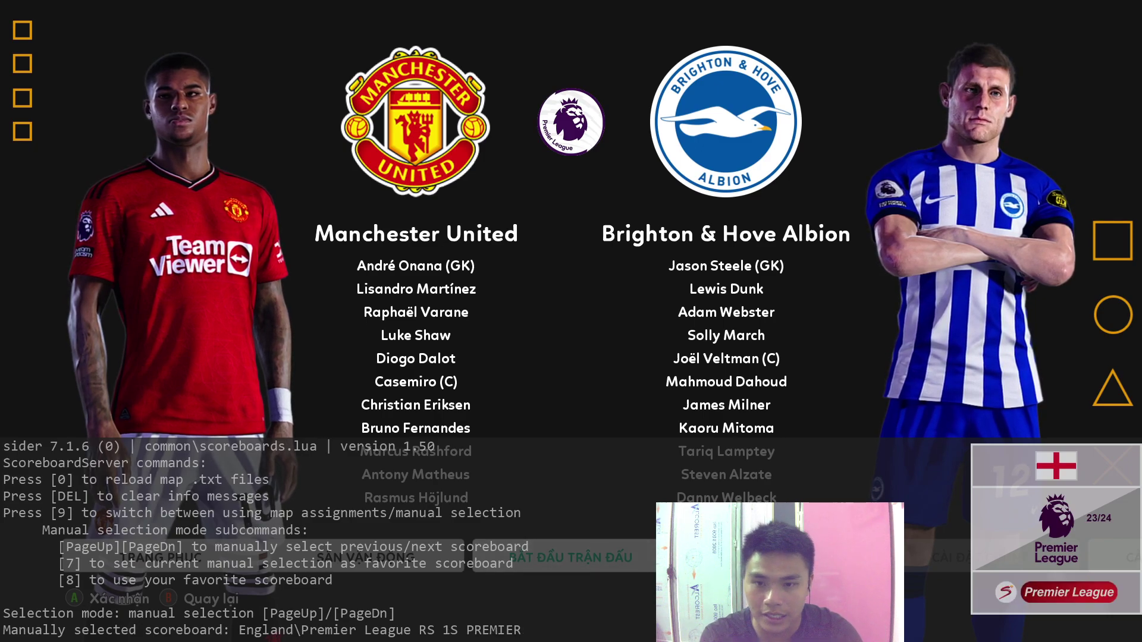
# Step: Compare the England Premier League RS broadcaster variants and select England\Premier League RS PREMIER LIVE as the scoreboard
pyautogui.press('pageup')
pyautogui.press('pagedown')
pyautogui.press('pagedown')
pyautogui.press('pageup')
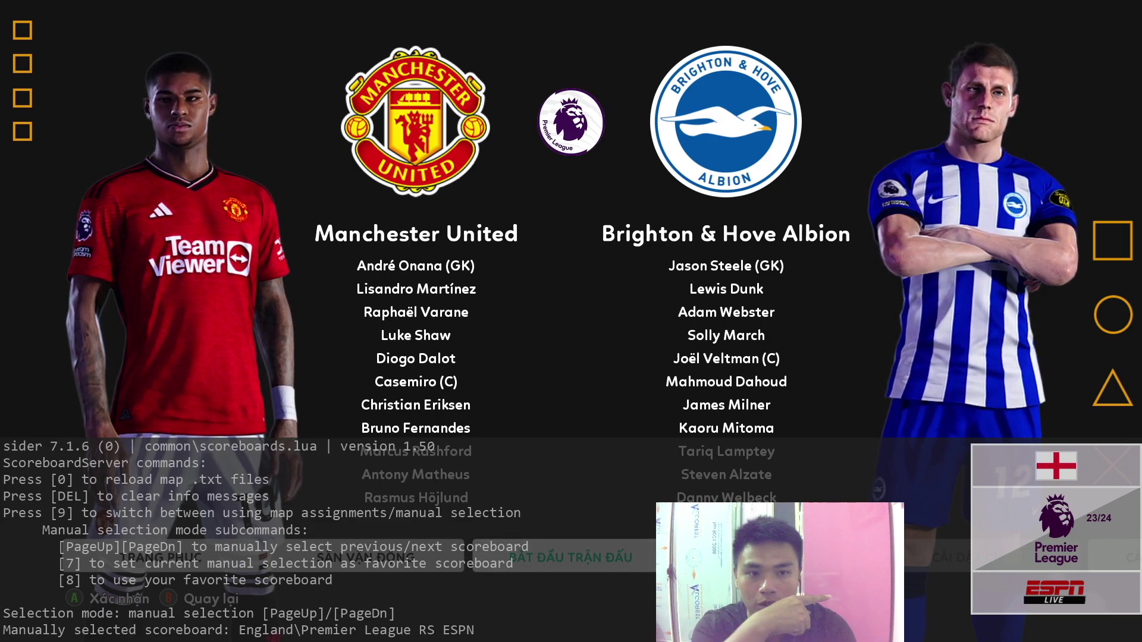
pyautogui.press('pageup')
pyautogui.press('pagedown')
pyautogui.press('pagedown')
pyautogui.press('pagedown')
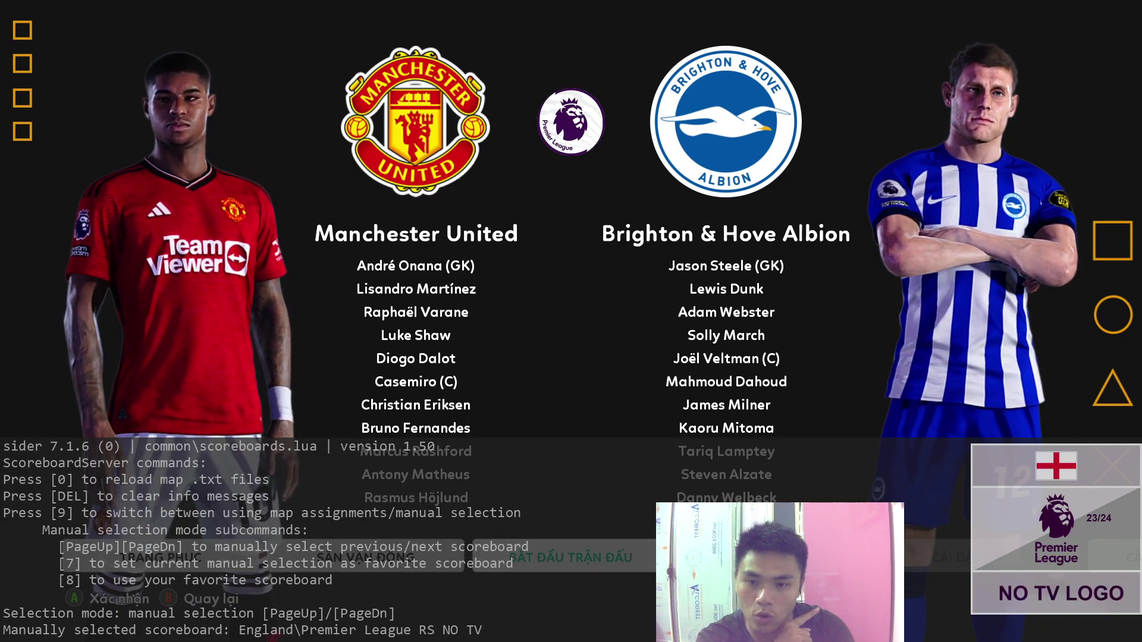
pyautogui.press('pagedown')
pyautogui.press('pagedown')
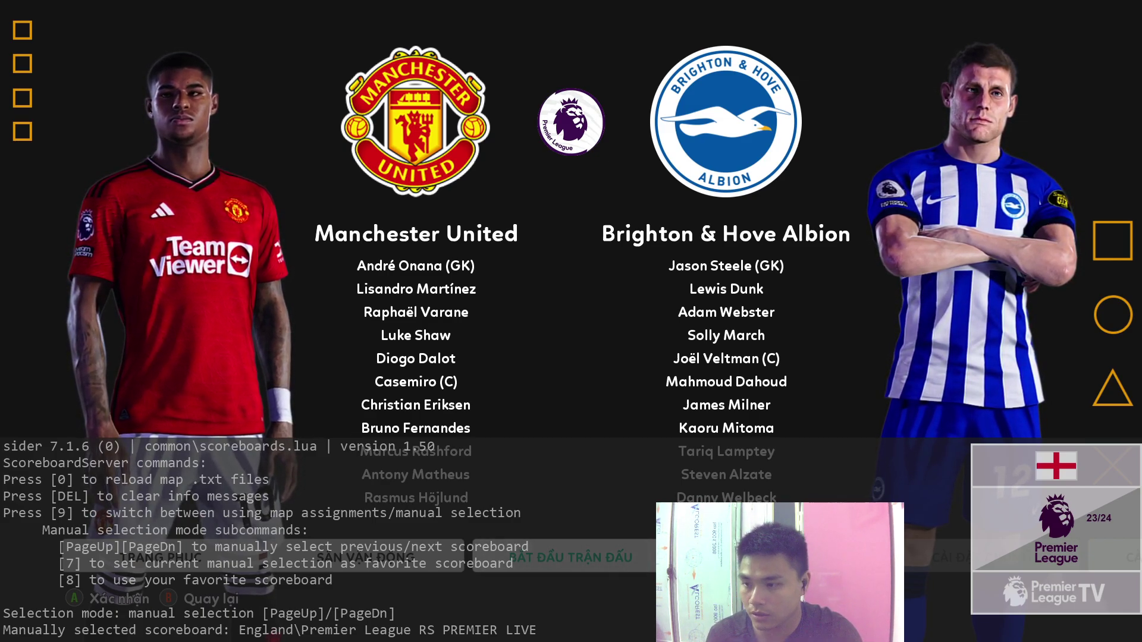
# Step: Hide the sider overlay and start the Manchester United v Brighton & Hove Albion match
pyautogui.press('space')
pyautogui.press('space')
pyautogui.press('space')
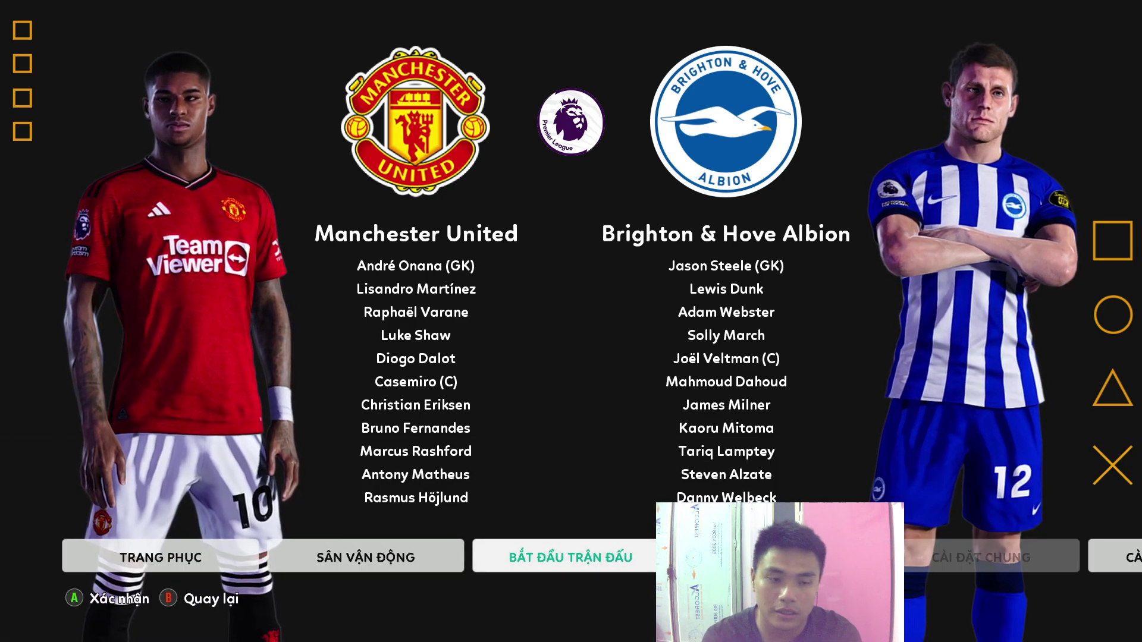
pyautogui.press('Return')
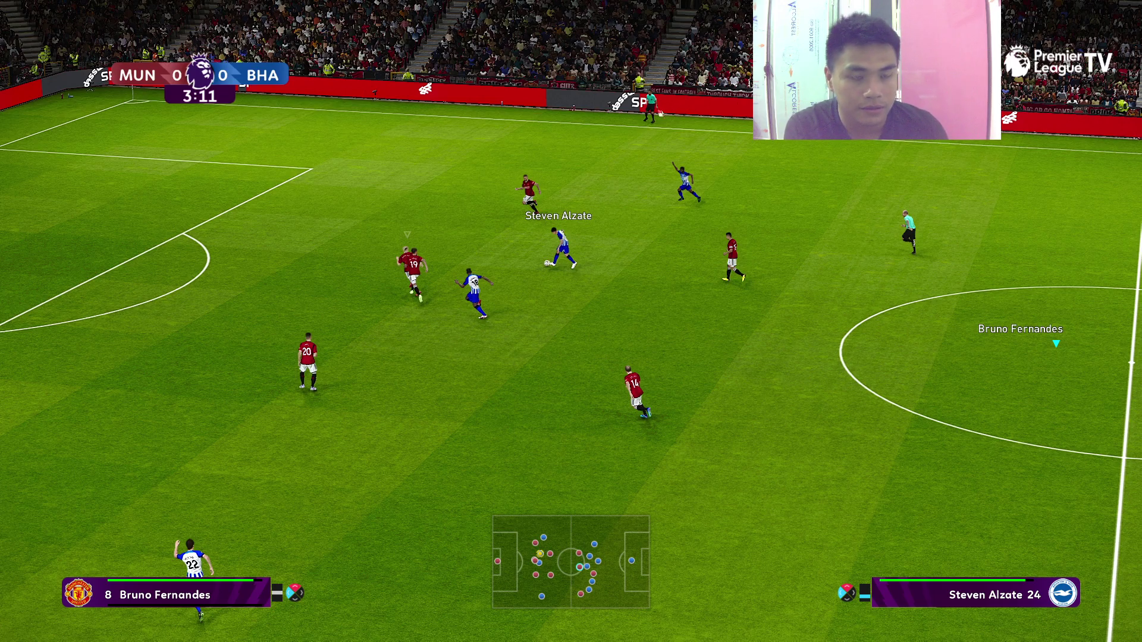
# Step: Leave the match for the desktop, go up from livecpk to SiderAddons and open its modules folder
pyautogui.hotkey('alt', 'Tab')
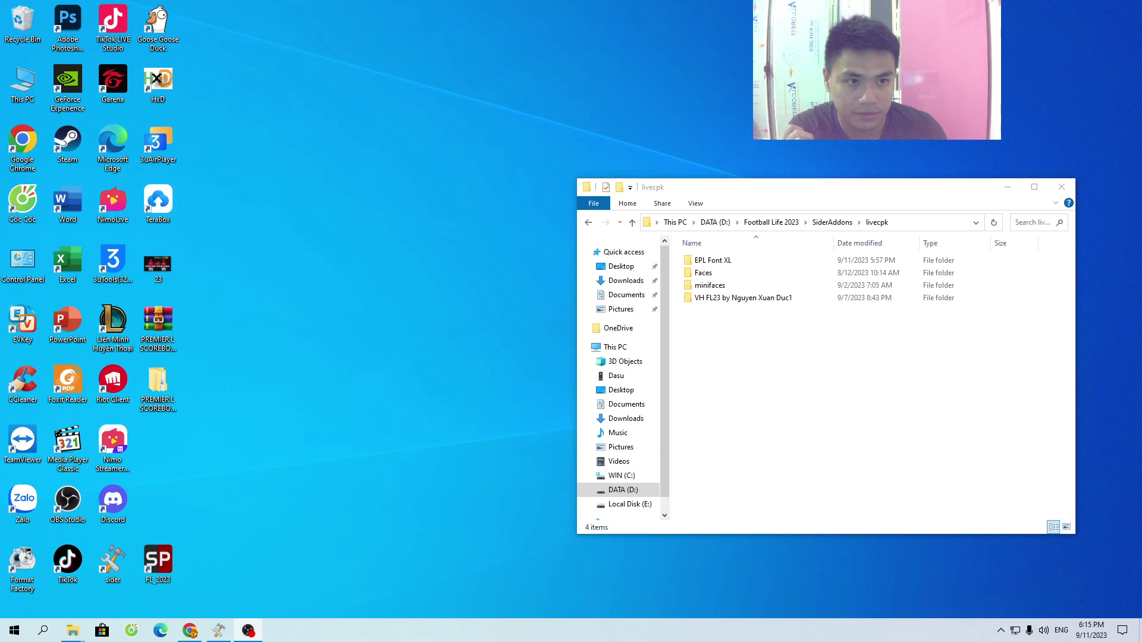
pyautogui.click(943, 393)
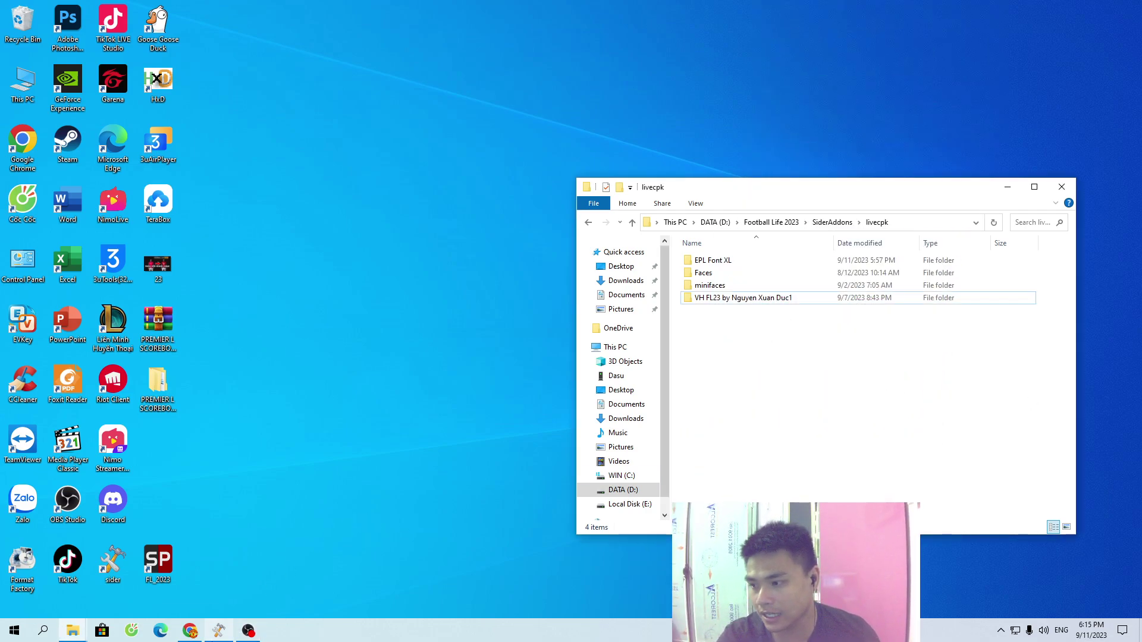
pyautogui.moveTo(212, 638)
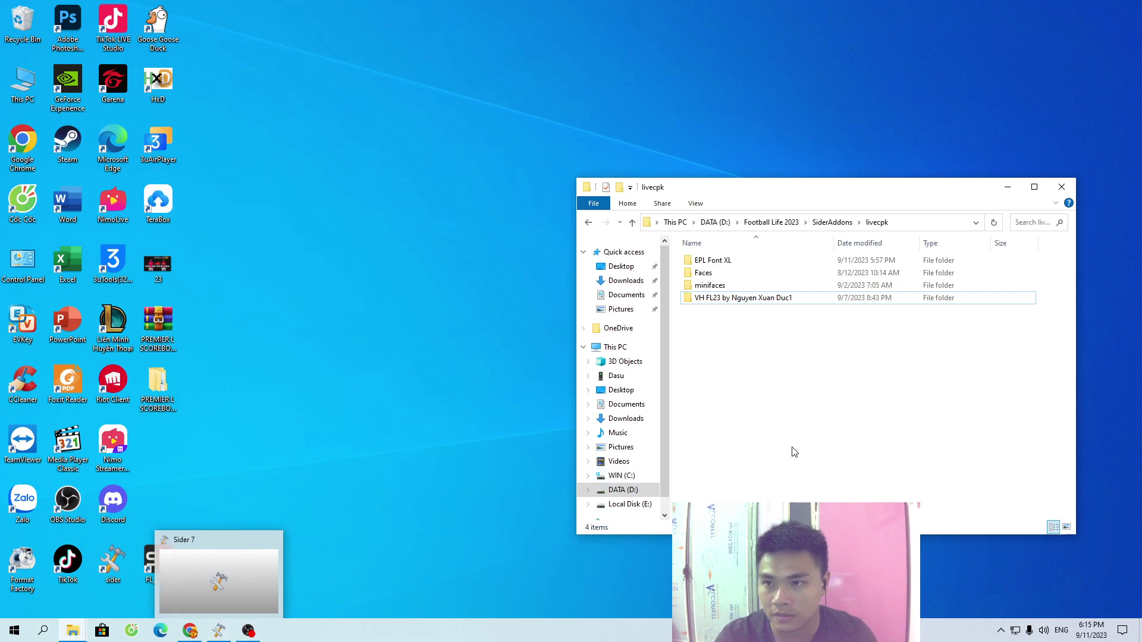
pyautogui.press('BackSpace')
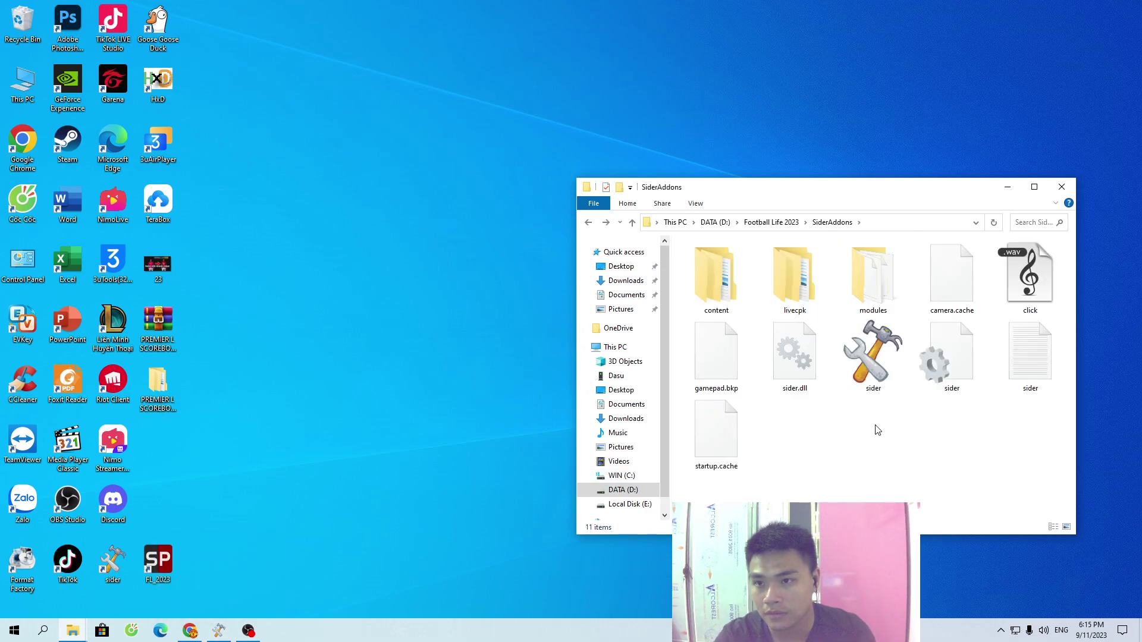
pyautogui.doubleClick(873, 277)
pyautogui.moveTo(783, 455); pyautogui.dragTo(699, 248)
pyautogui.click(699, 423)
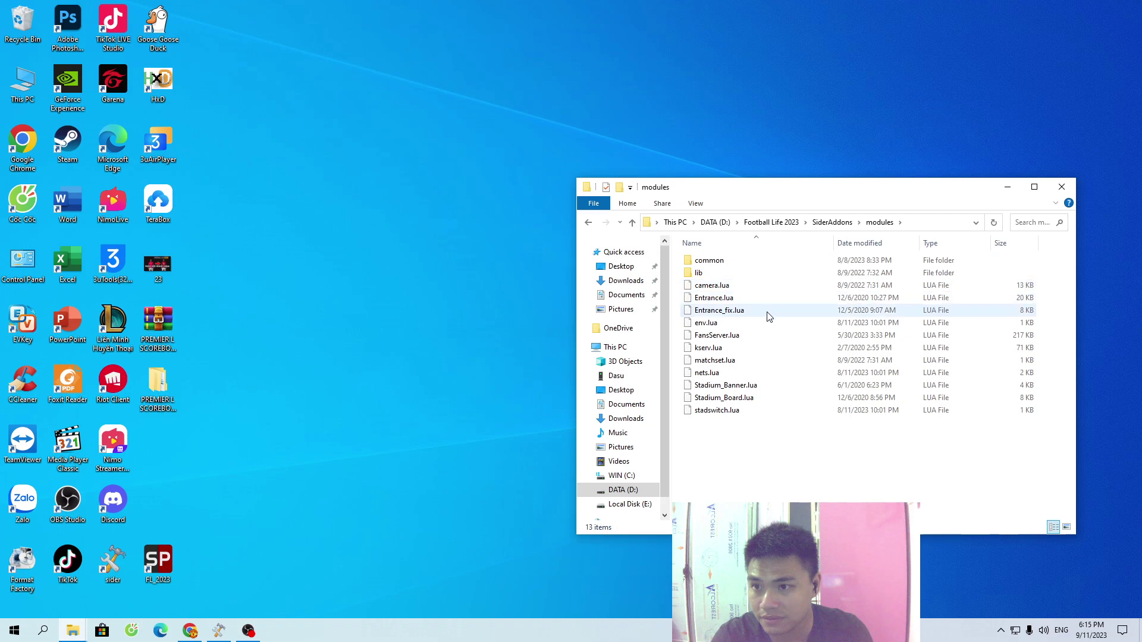
# Step: Point out Stadium_Banner.lua and Stadium_Board.lua among the modules and return to the SiderAddons folder
pyautogui.click(751, 398)
pyautogui.keyDown('ctrl'); pyautogui.click(753, 387); pyautogui.keyUp('ctrl')
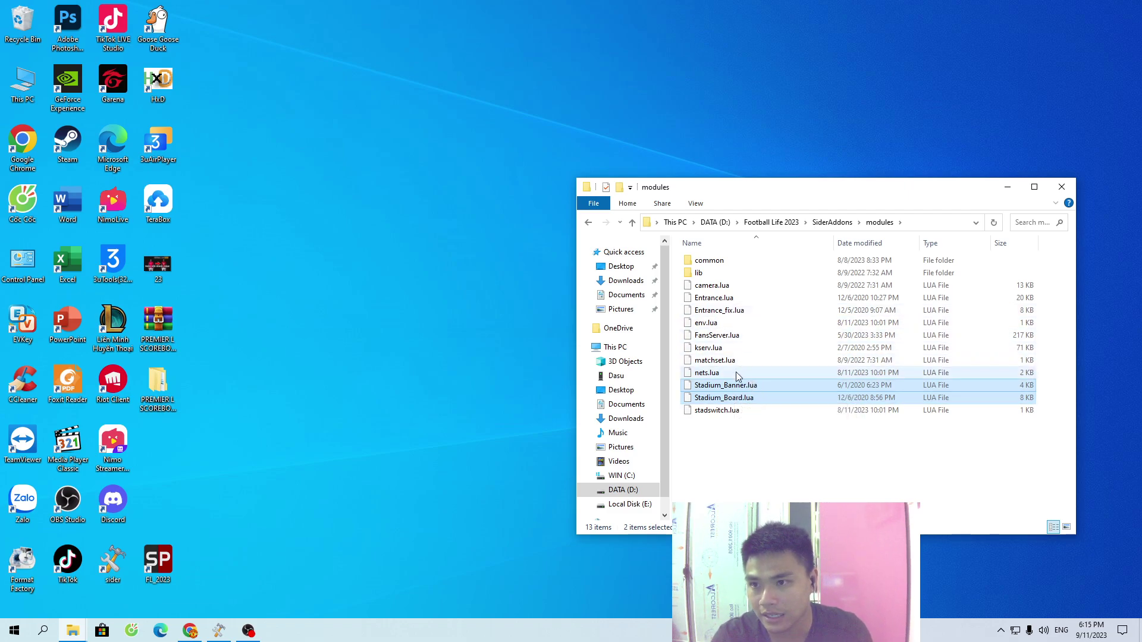
pyautogui.click(785, 397)
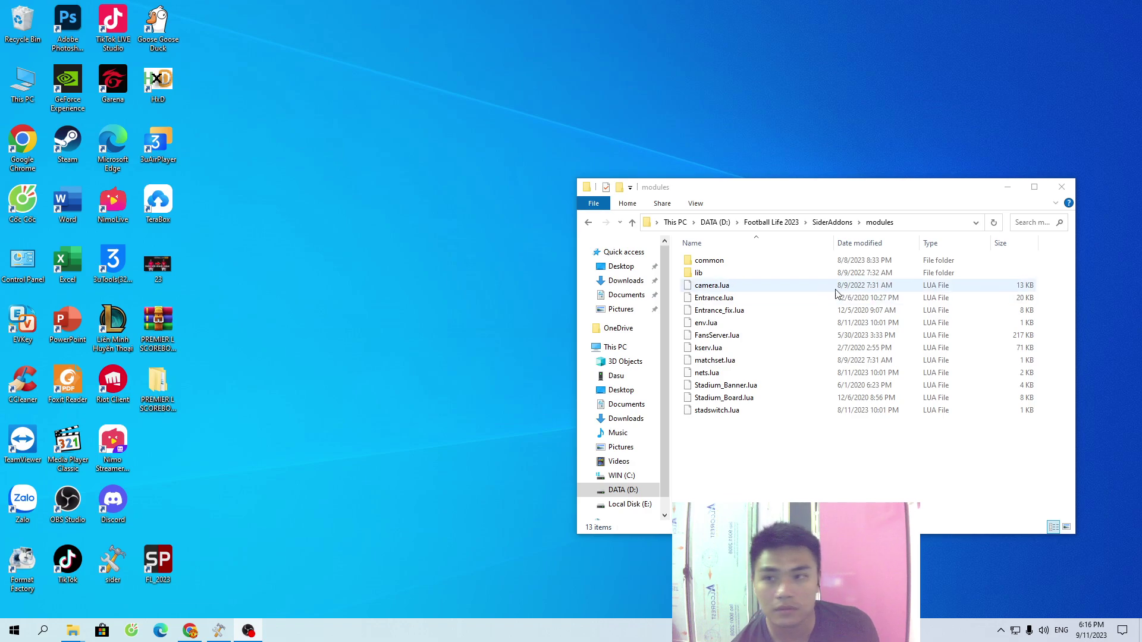
pyautogui.click(632, 222)
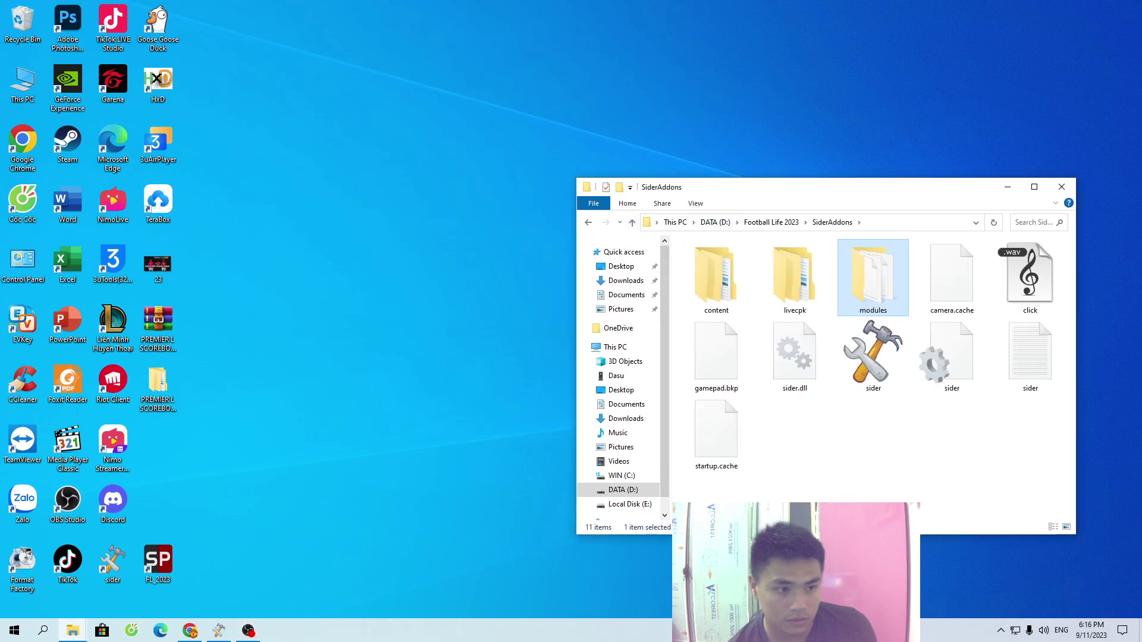